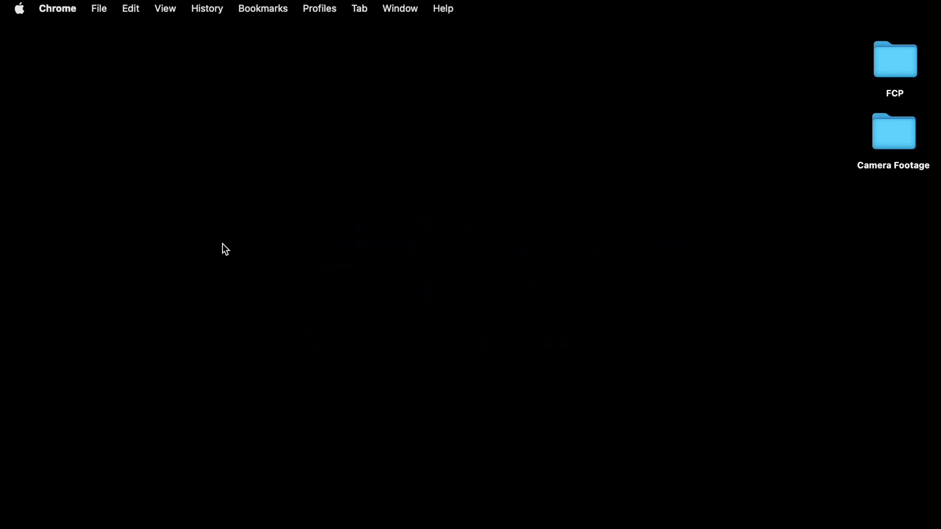
Bring the Chrome window showing Apple's Final Cut Pro page to the front from the Dock
mouse_move(132, 521)
click(178, 485)
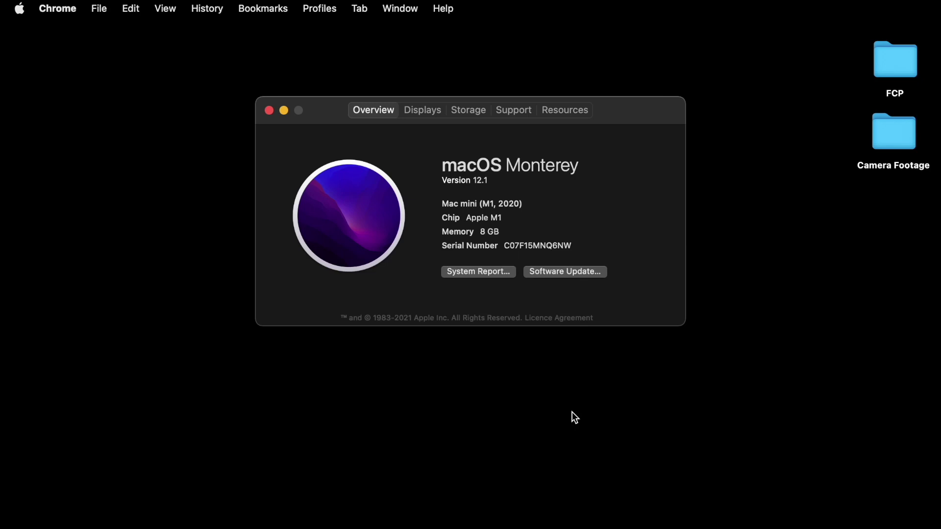
Close the About This Mac window showing Monterey 12.1 on the M1 Mac mini
key(super+w)
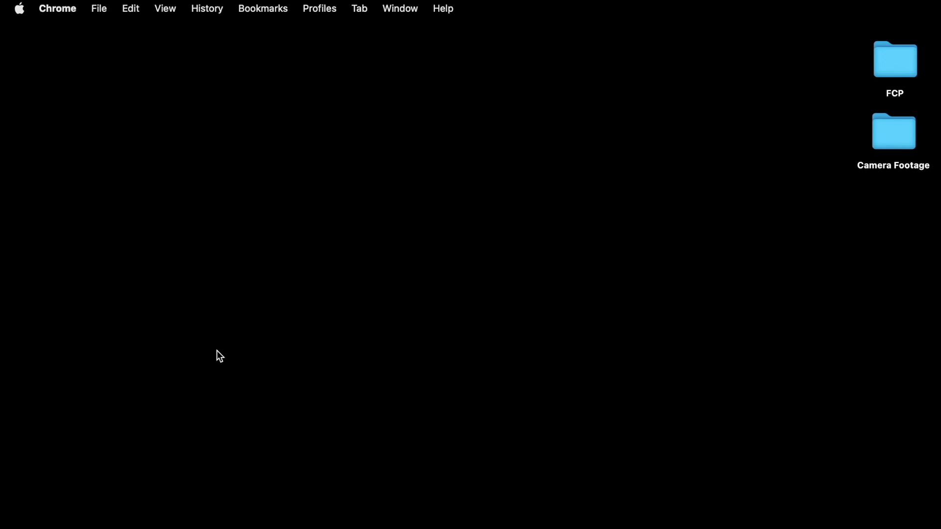
Launch Final Cut Pro from a Launchpad search for 'final', pin it to the Dock and open it there
mouse_move(220, 527)
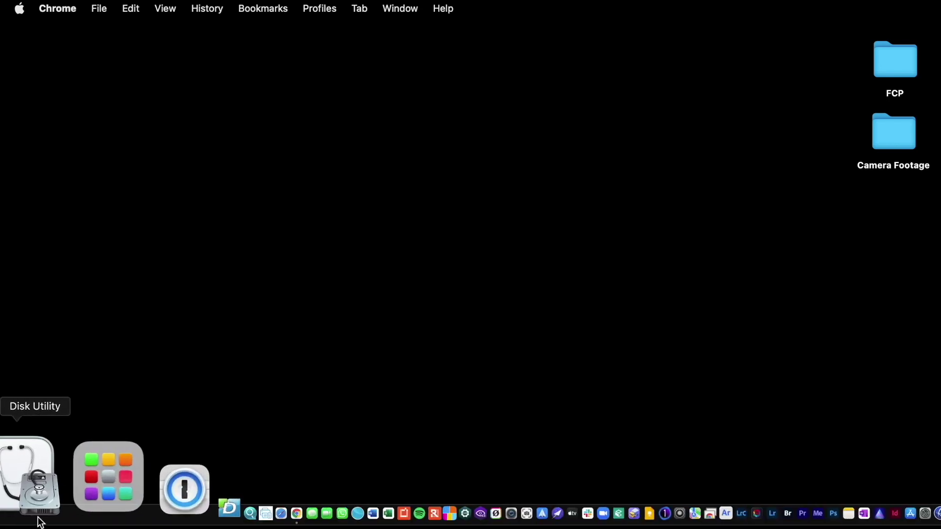
click(49, 498)
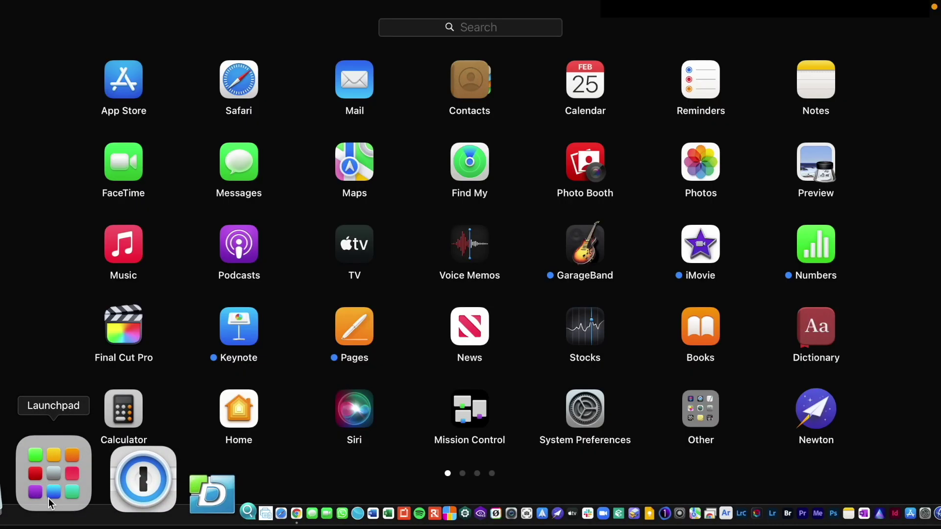
click(490, 26)
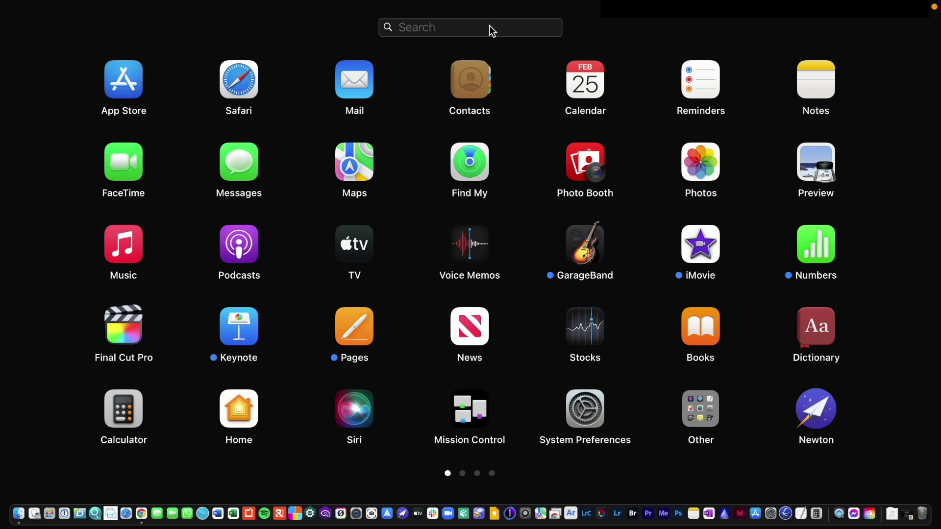
text(final)
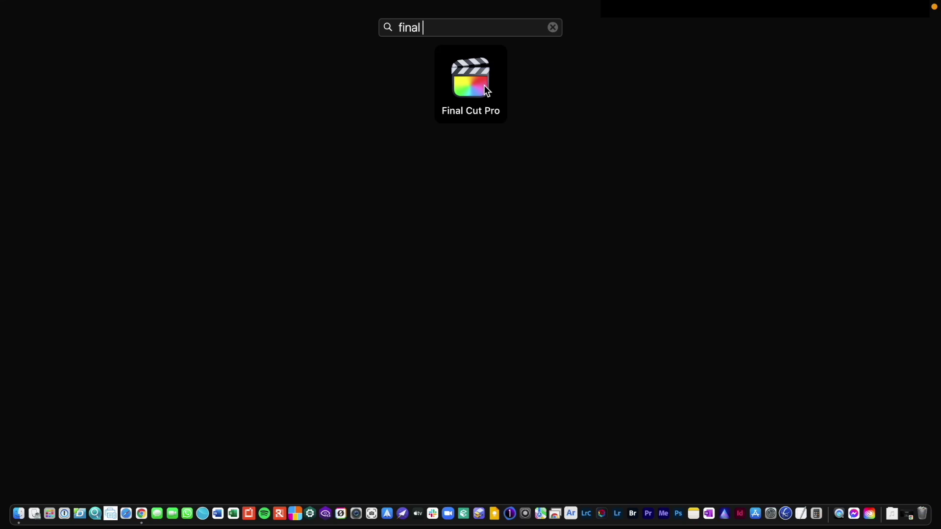
click(485, 86)
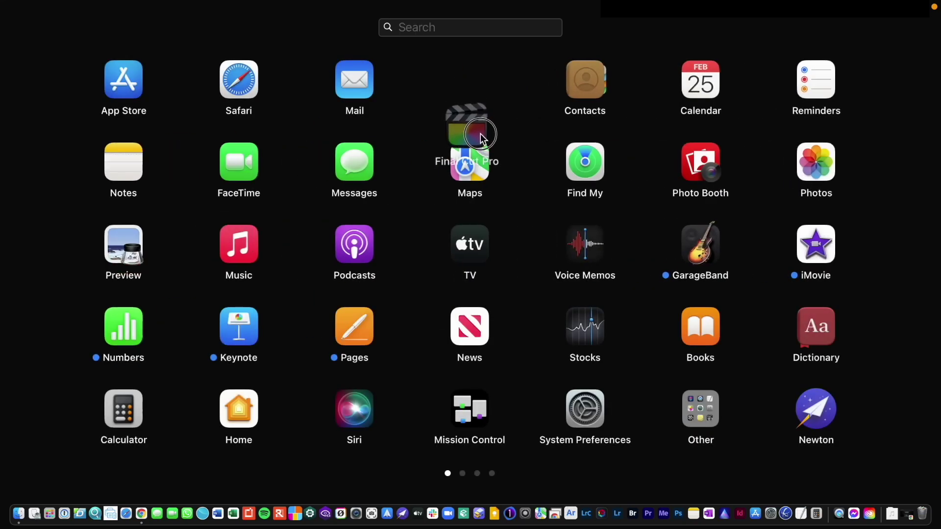
drag(483, 138, 472, 519)
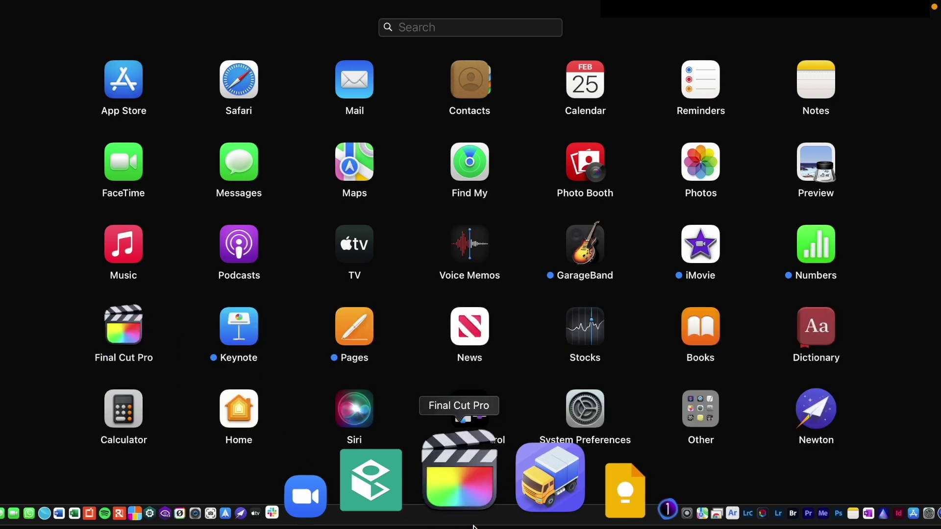
click(474, 499)
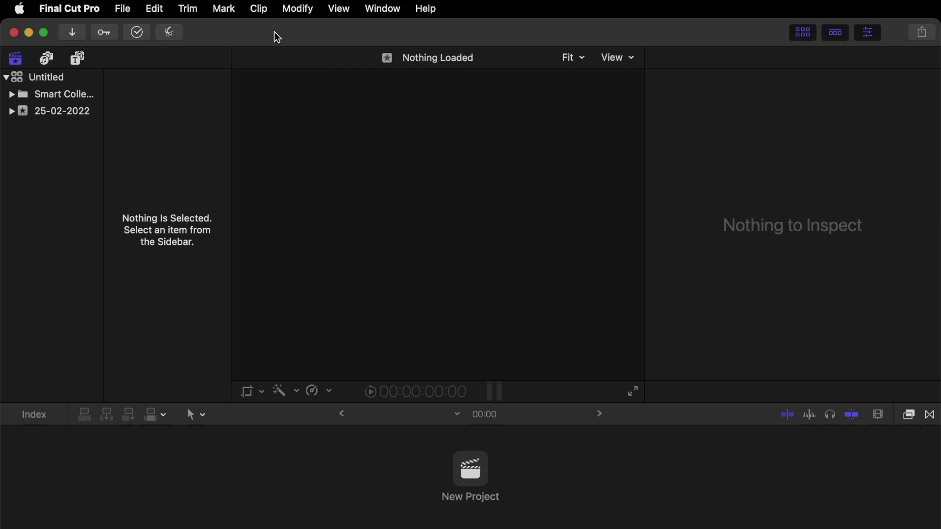
Create a new library named Project 1 inside a new Desktop folder also called Project 1
click(123, 9)
mouse_move(133, 32)
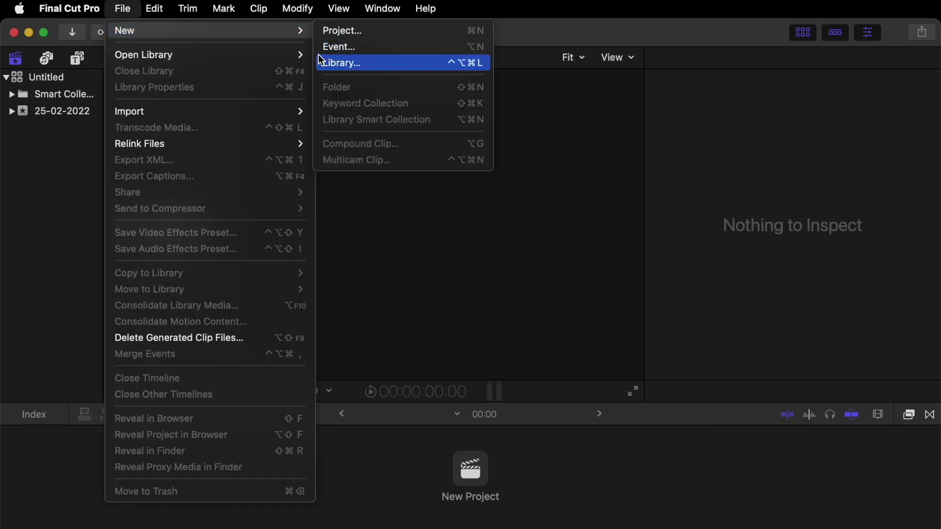
click(335, 63)
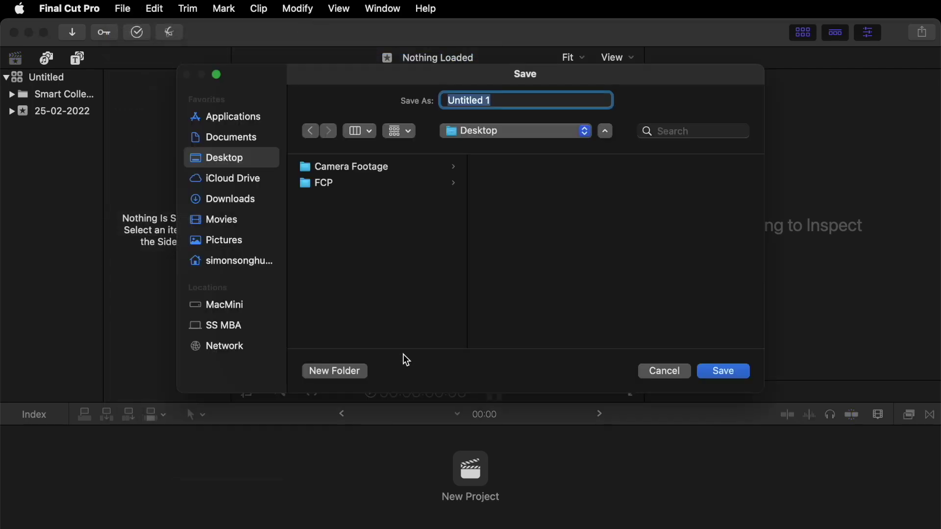
click(351, 375)
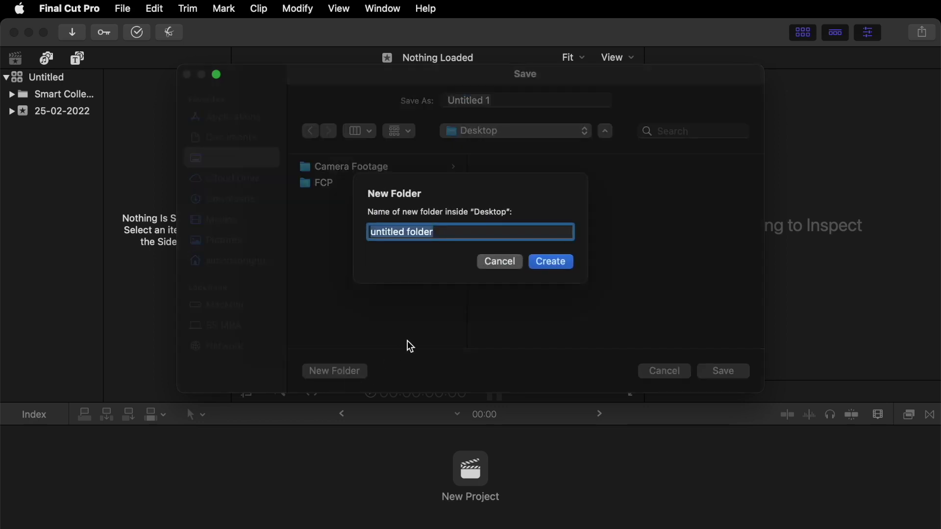
text(Pr)
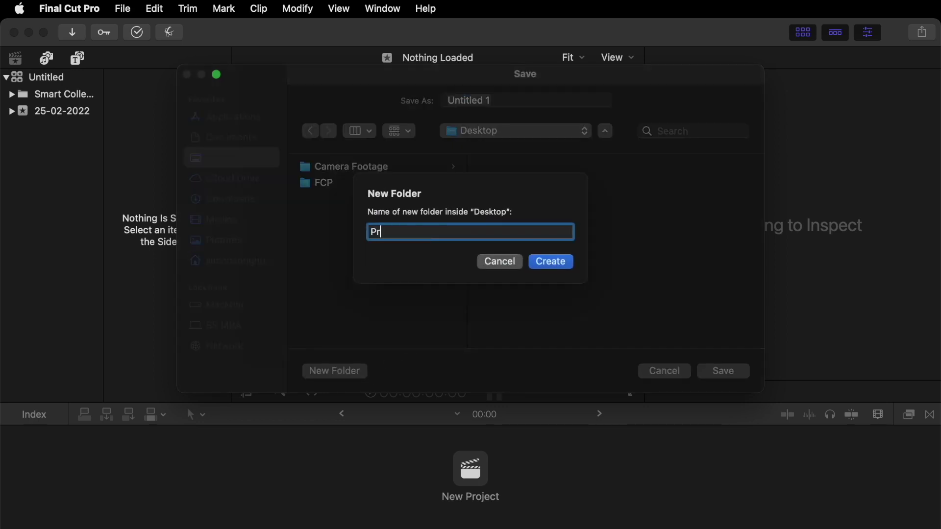
text(oject 1)
click(557, 270)
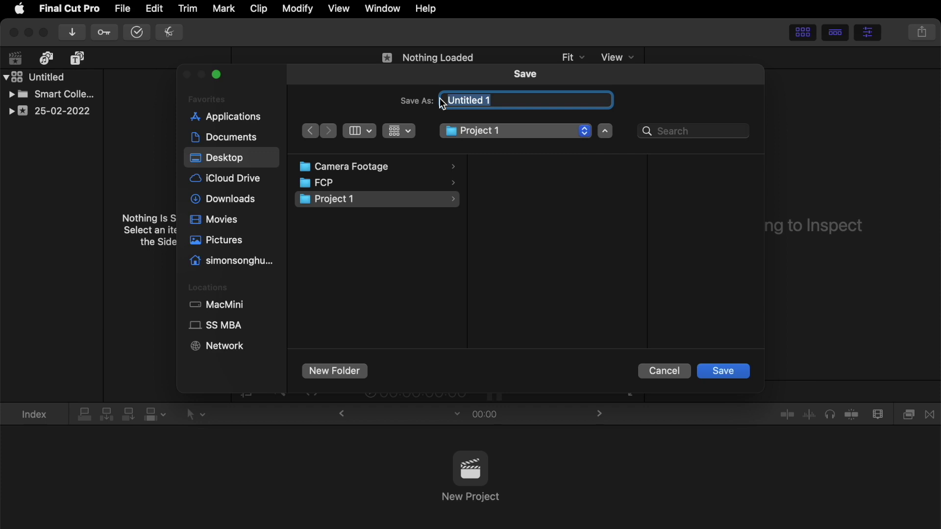
text(Project 1)
click(721, 374)
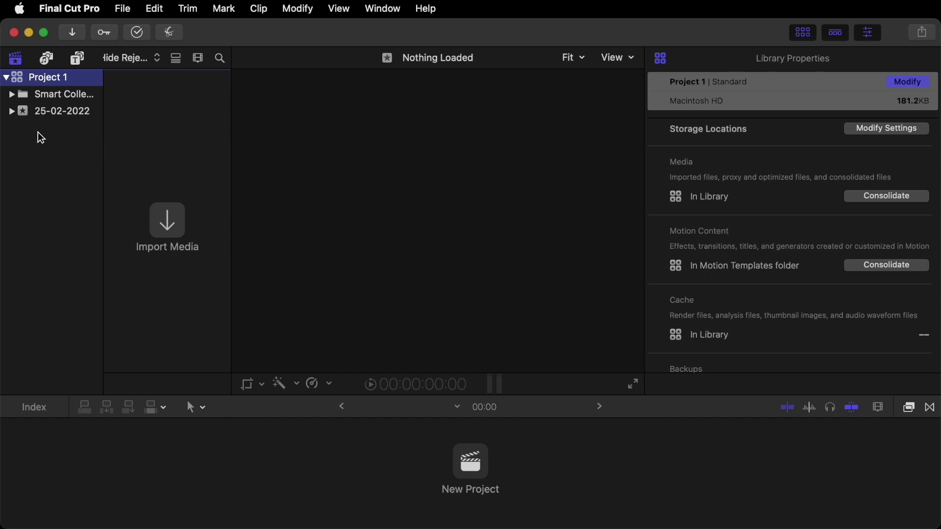
Import the Desktop's Camera Footage folder into a new event named Bar Italia Car
click(169, 220)
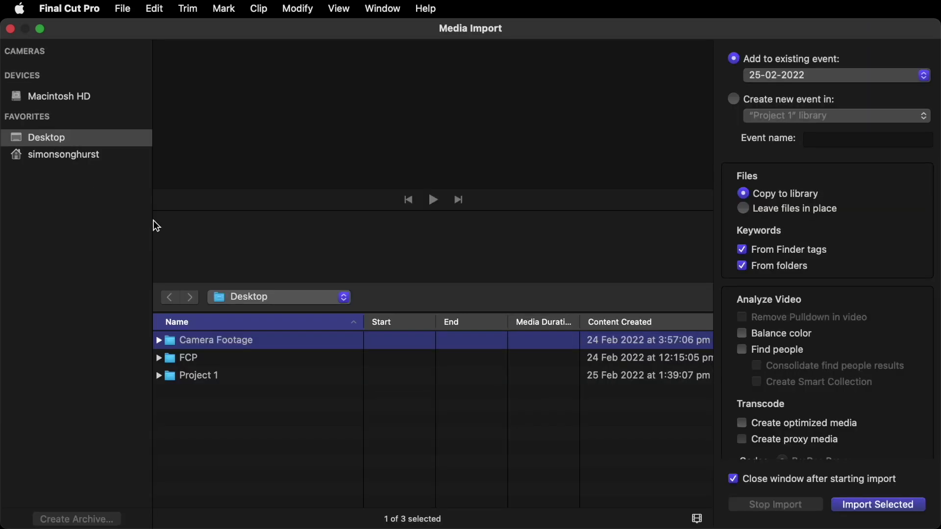
click(271, 303)
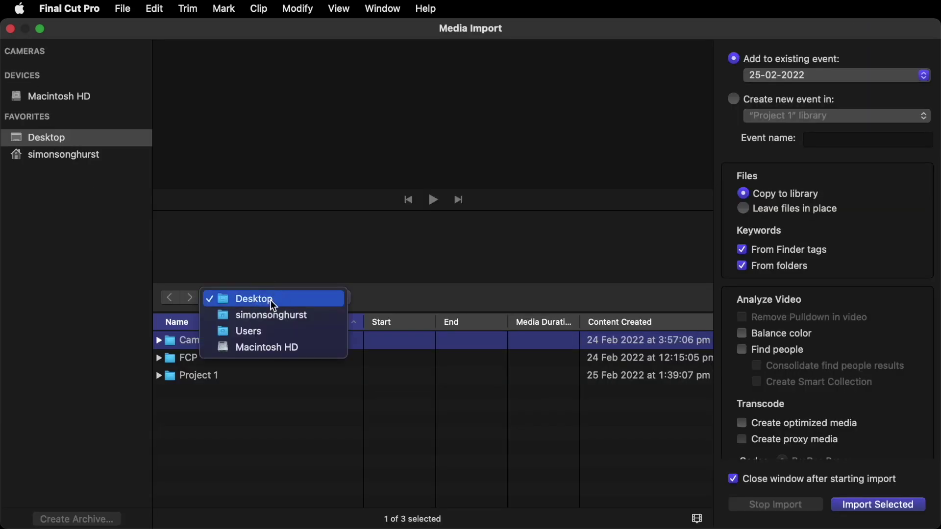
click(275, 305)
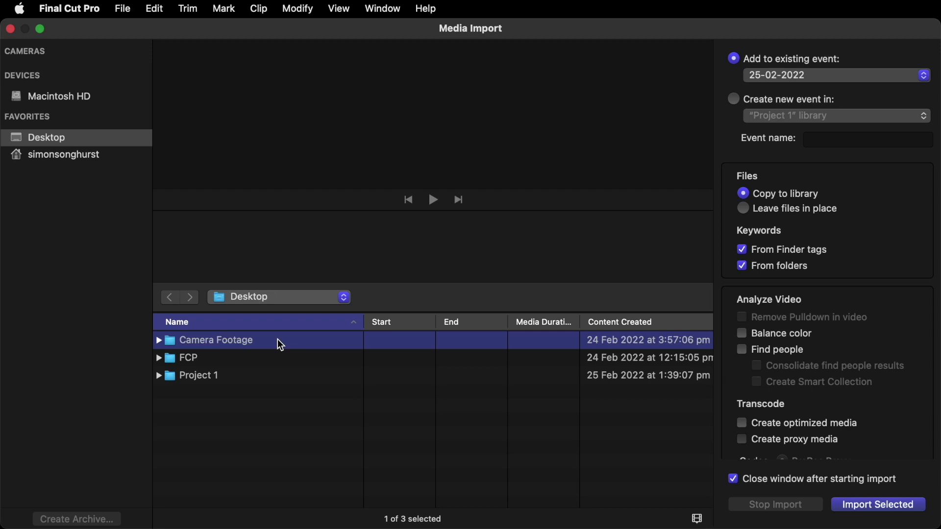
click(291, 426)
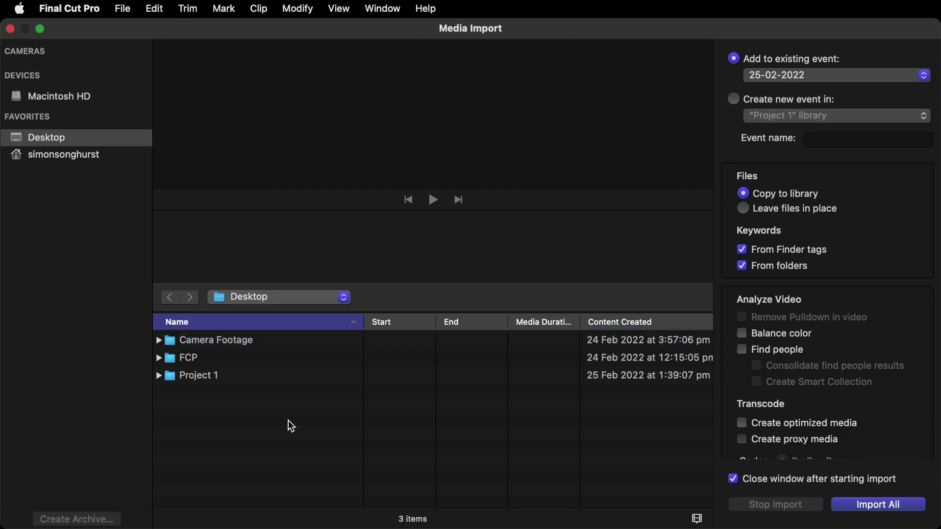
click(735, 100)
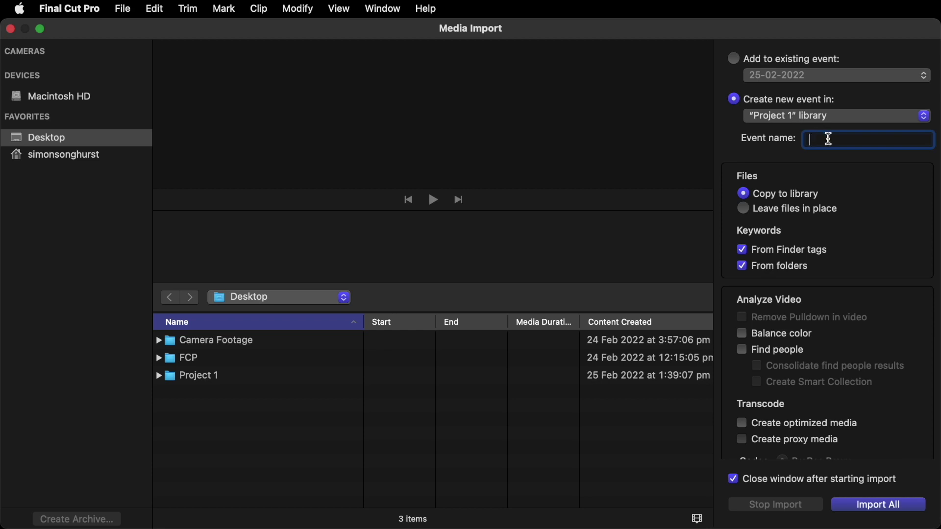
text(Bar Italia Car)
click(267, 342)
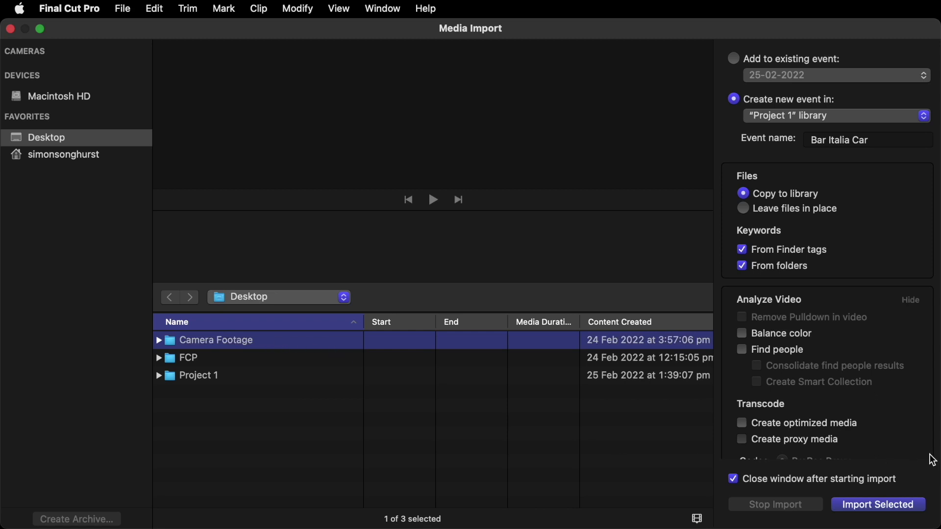
click(900, 510)
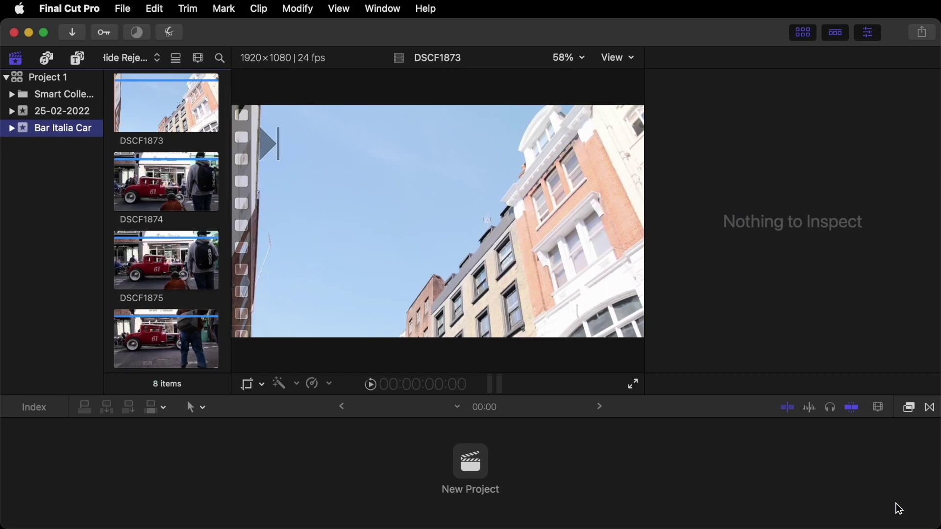
Select clip DSCF1873 for the inspector and scroll through the eight clips and back to the top
click(182, 108)
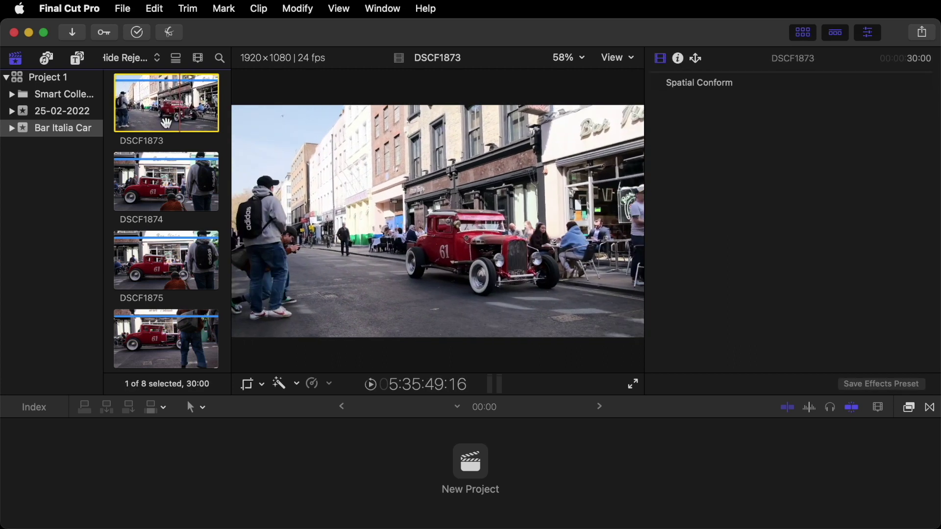
scroll(176, 186, down, 5)
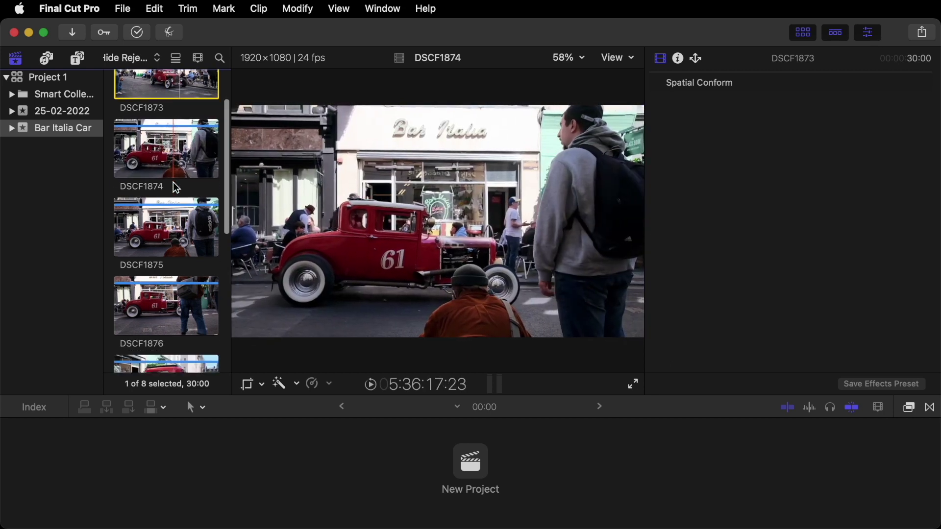
scroll(172, 181, down, 7)
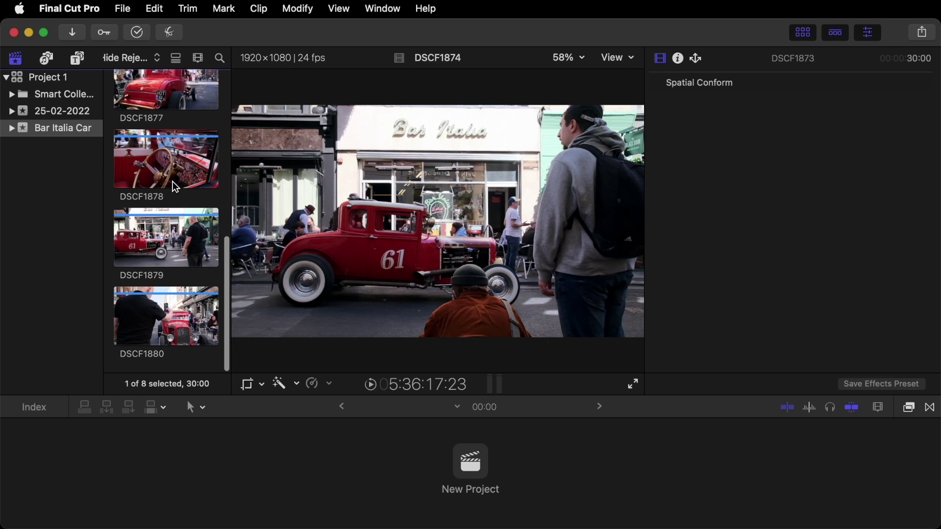
scroll(172, 182, up, 12)
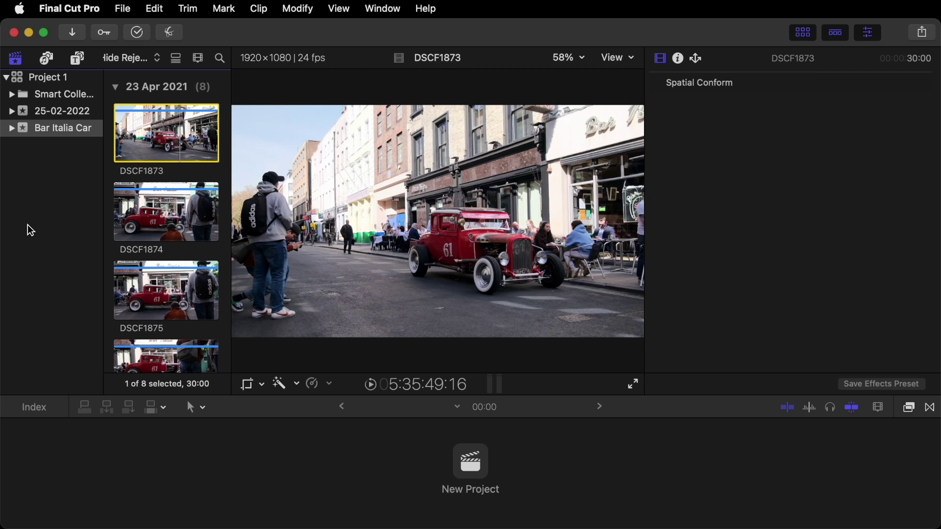
Select all eight clips and create a new project named Bar Italia Car from them
key(super+a)
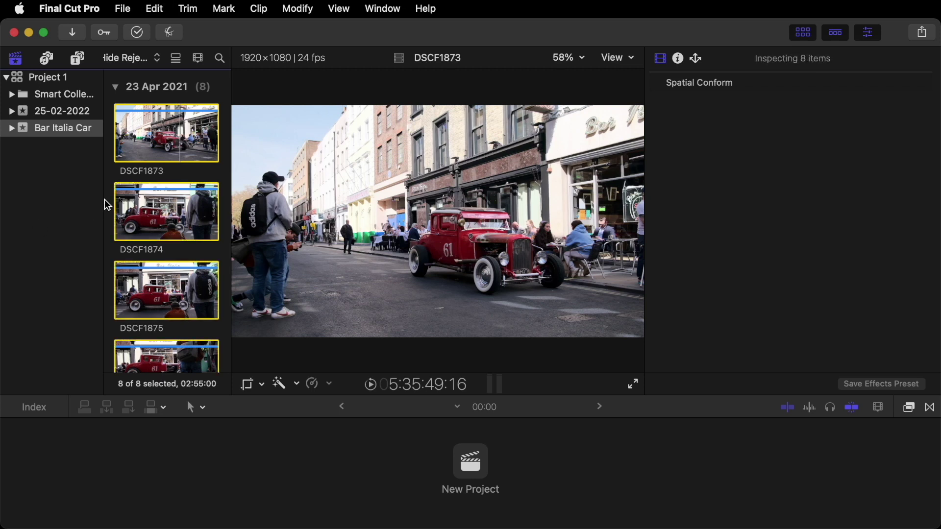
right_click(151, 148)
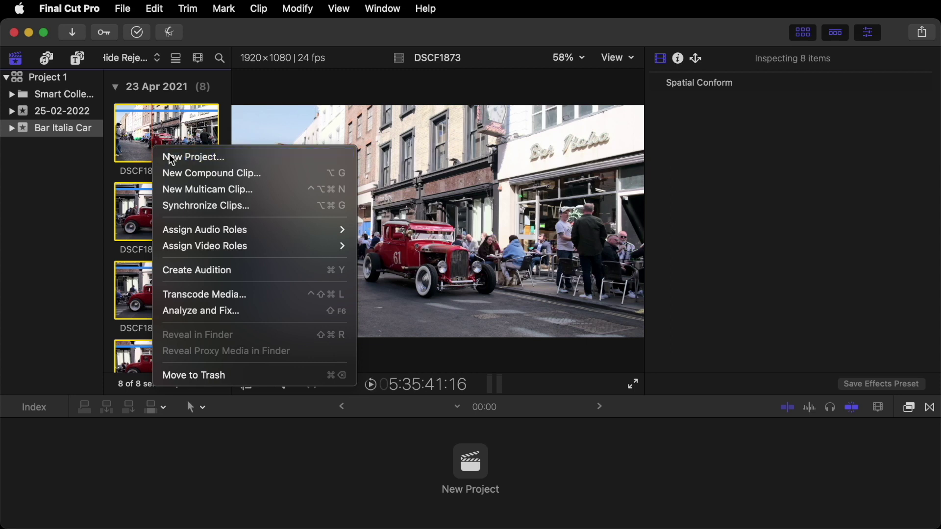
click(172, 157)
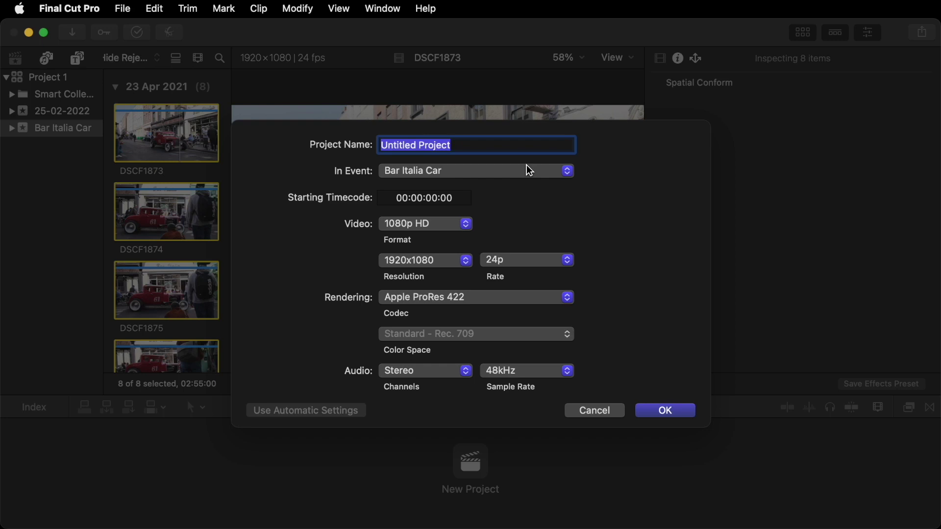
text(Bar Italia Car)
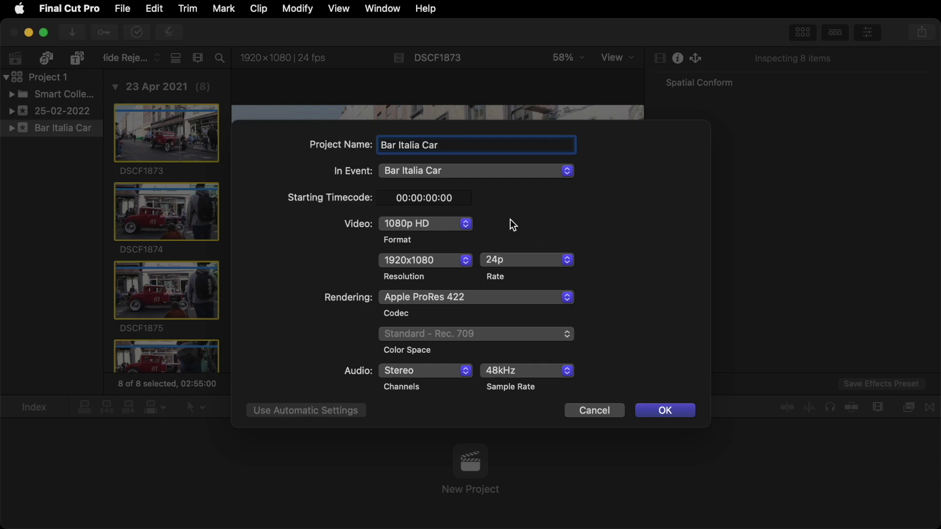
click(678, 408)
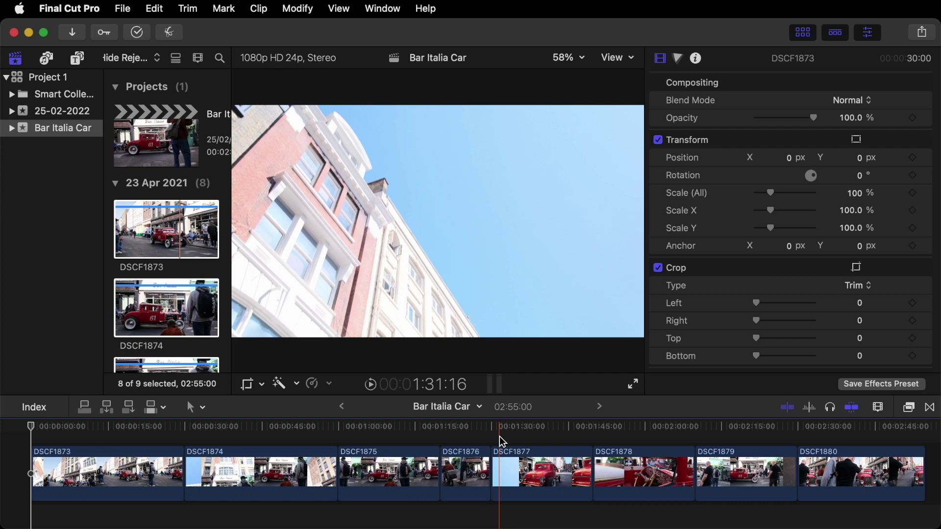
Zoom the timeline out and in, park the playhead inside DSCF1877, and zoom in closer
key(super+minus)
key(super+minus)
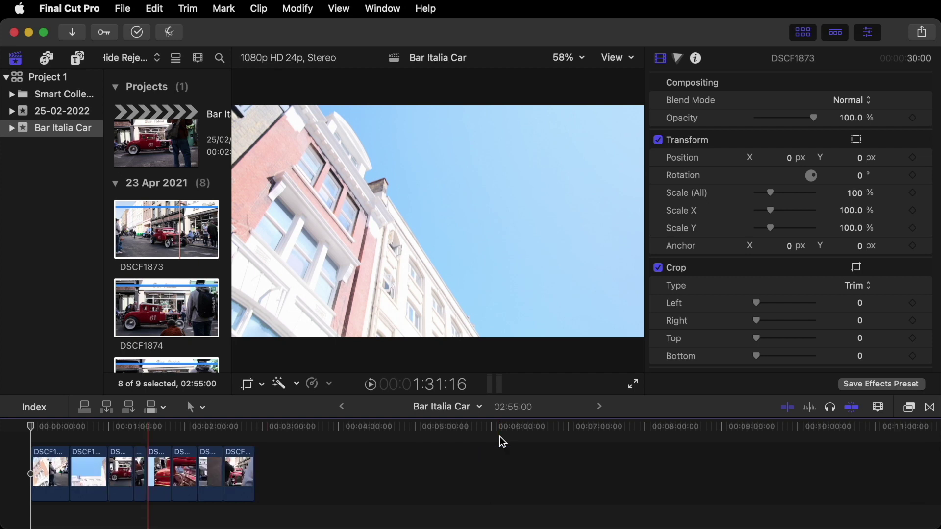
key(super+equal)
key(super+equal)
key(super+equal)
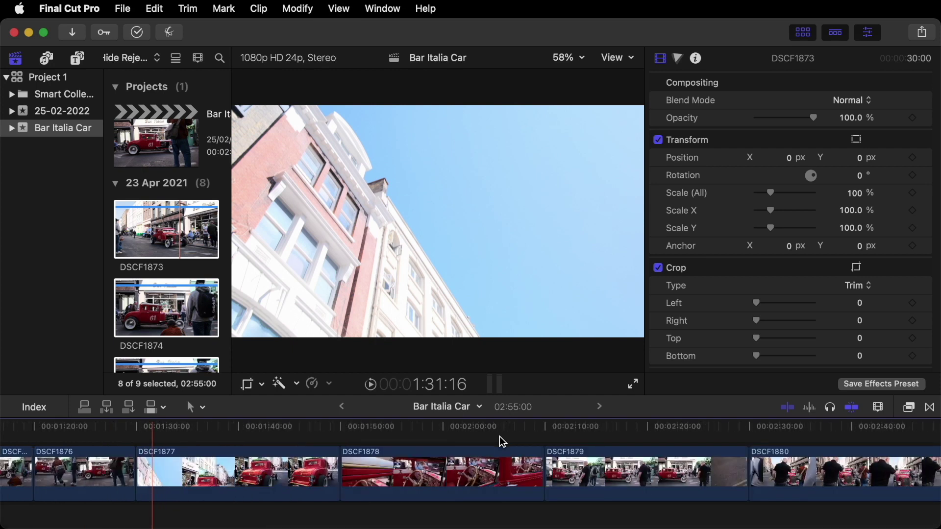
drag(499, 436, 223, 433)
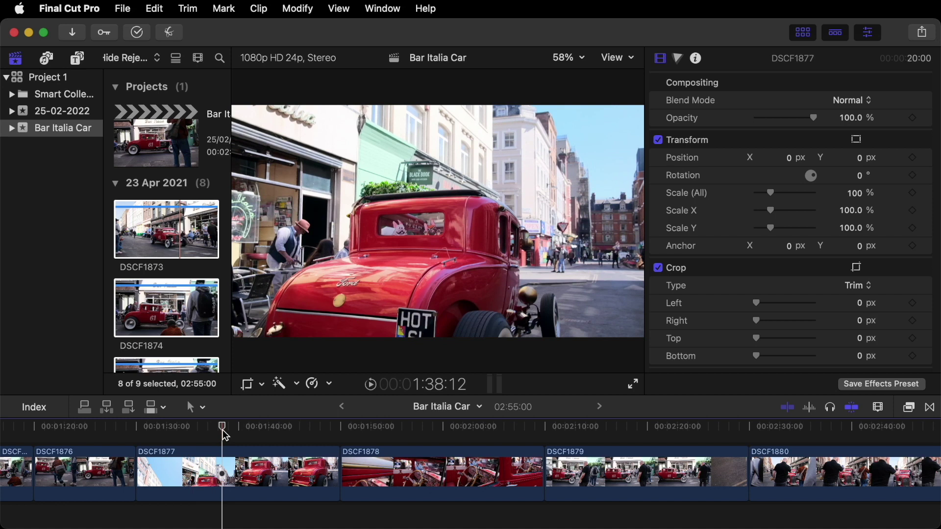
key(super+equal)
key(super+equal)
key(super+equal)
key(super+equal)
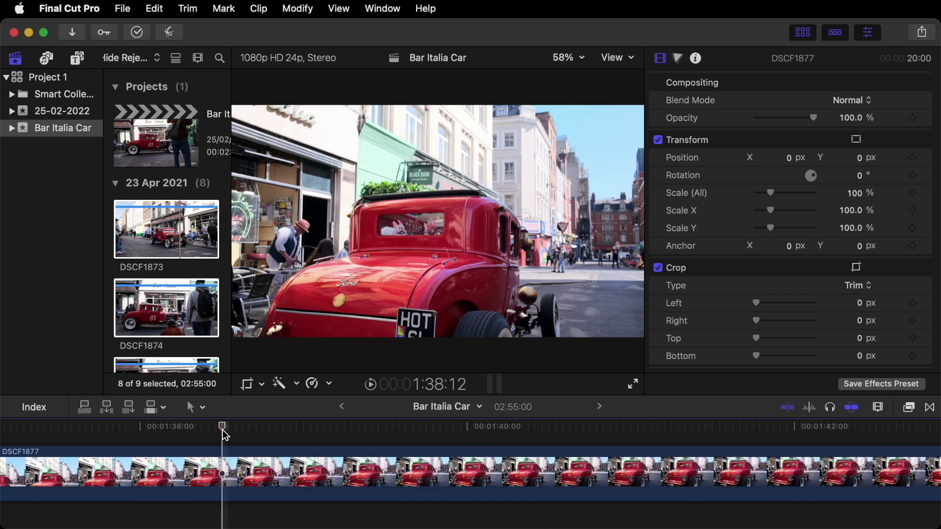
Fit and zoom the timeline, play and scrub DSCF1873, stopping at 12:12 with its start edge selected
key(shift+z)
key(Home)
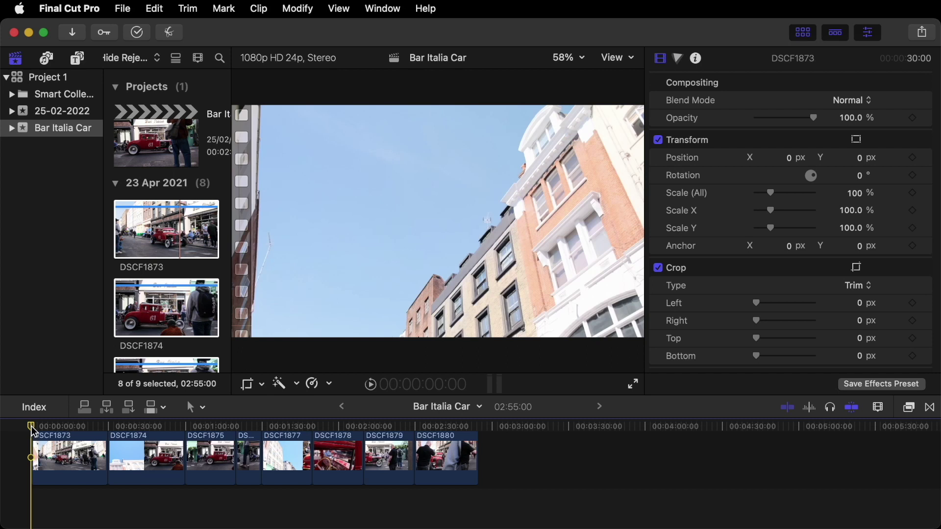
key(super+equal)
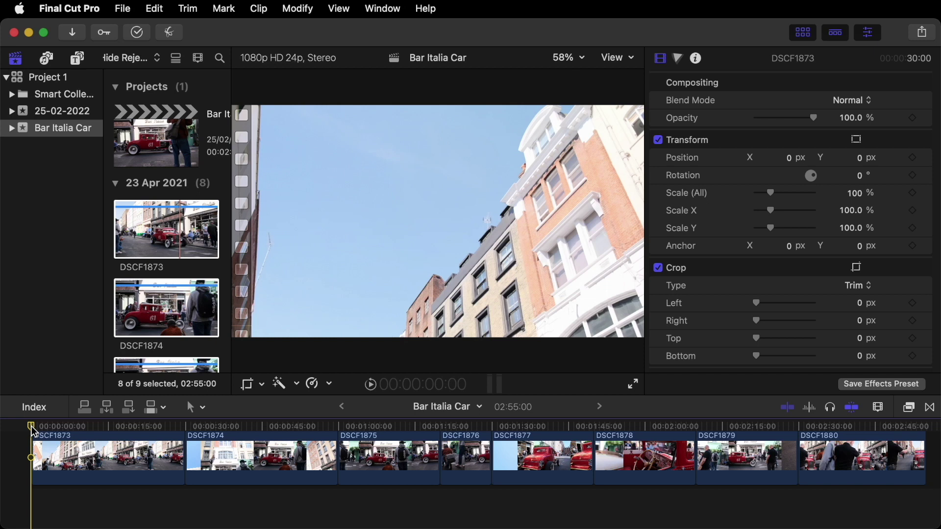
mouse_move(33, 431)
mouse_down()
mouse_move(181, 436)
mouse_move(38, 418)
mouse_move(77, 422)
mouse_move(34, 420)
mouse_move(23, 430)
mouse_up()
key(space)
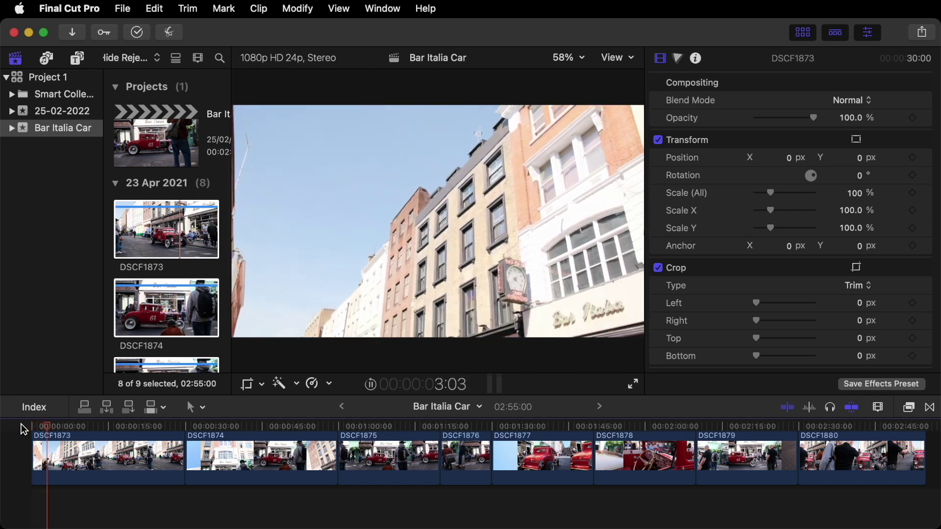
click(73, 427)
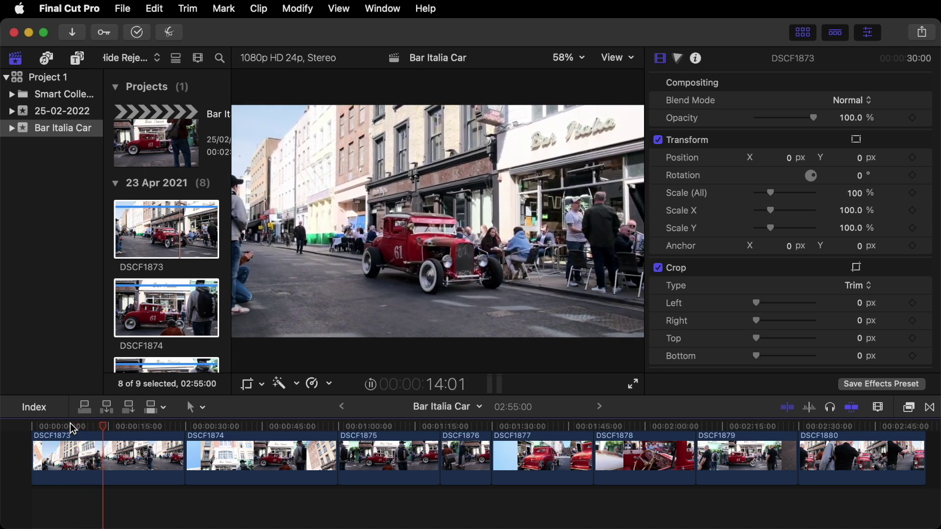
drag(115, 426, 91, 427)
key(space)
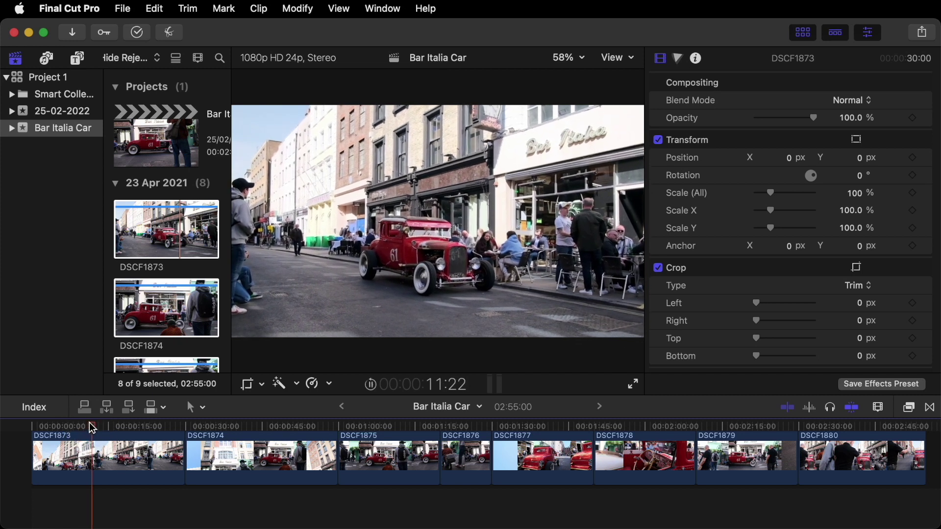
key(space)
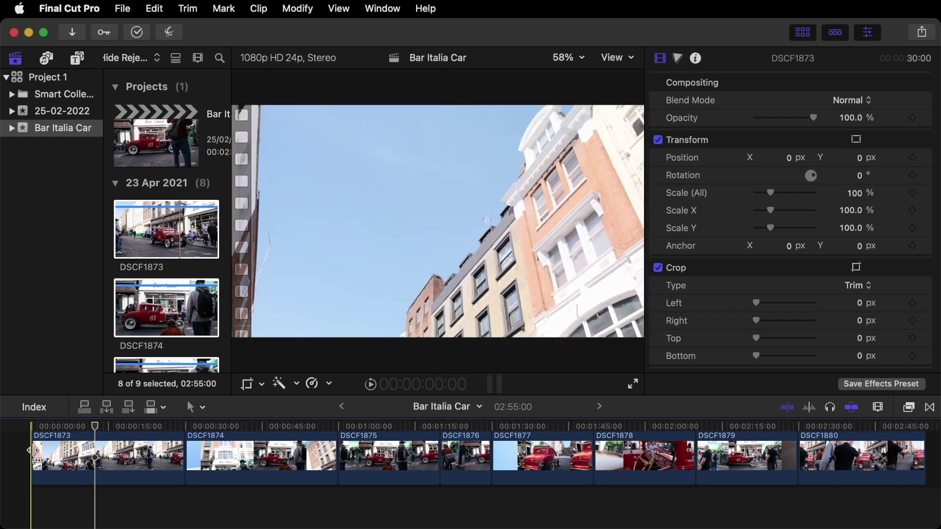
drag(35, 450, 10, 452)
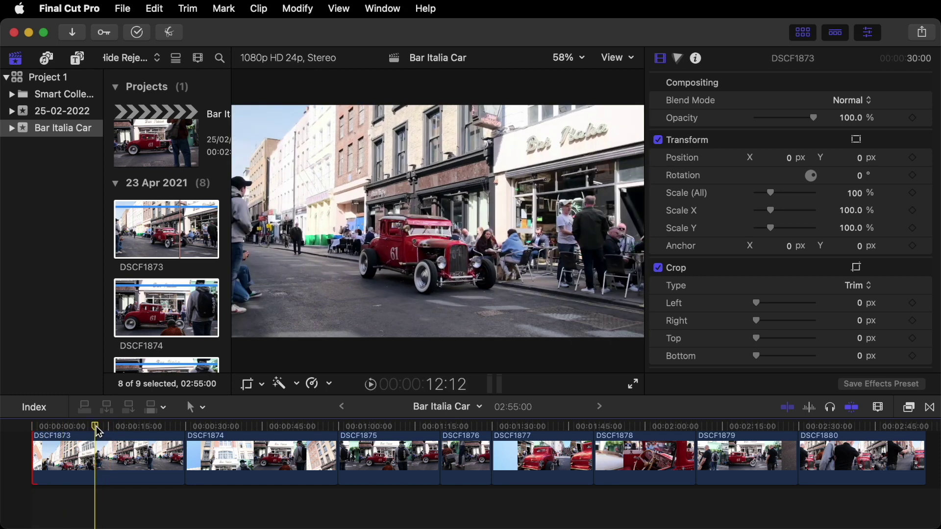
Trim DSCF1873's start to the playhead and its end at 13:05, then play the trimmed clip back
key(alt+bracketleft)
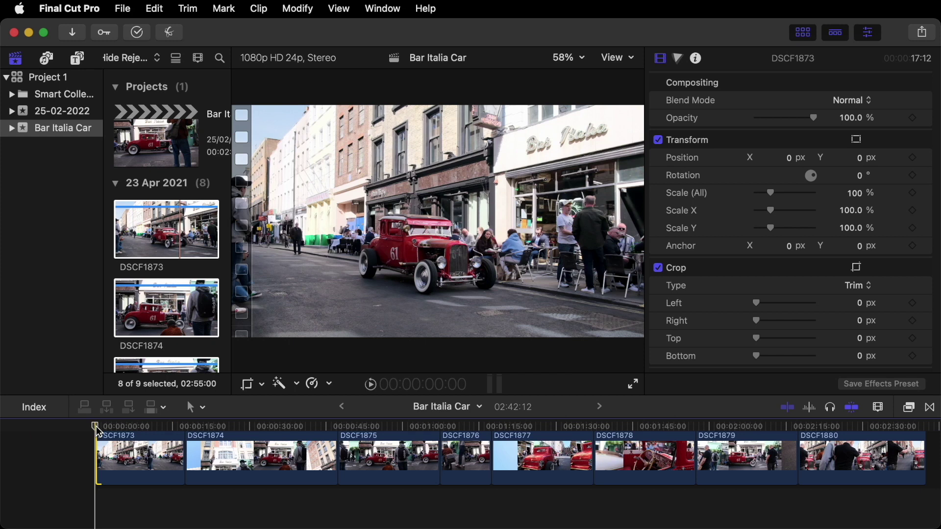
drag(96, 432, 166, 449)
click(164, 429)
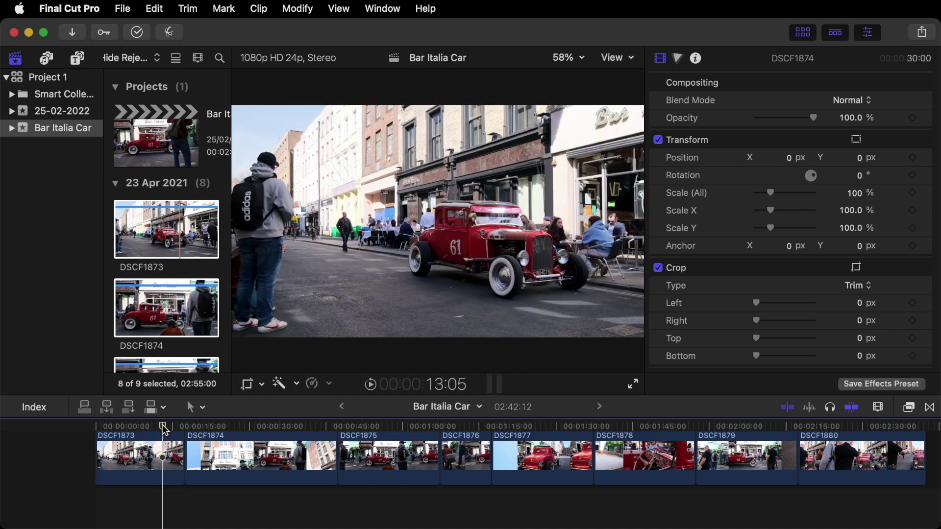
key(alt+])
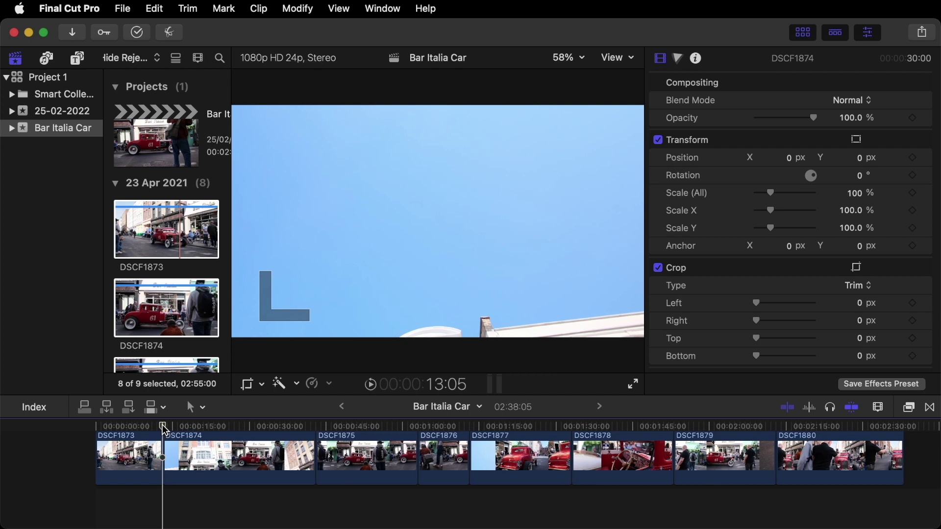
drag(164, 429, 22, 438)
key(space)
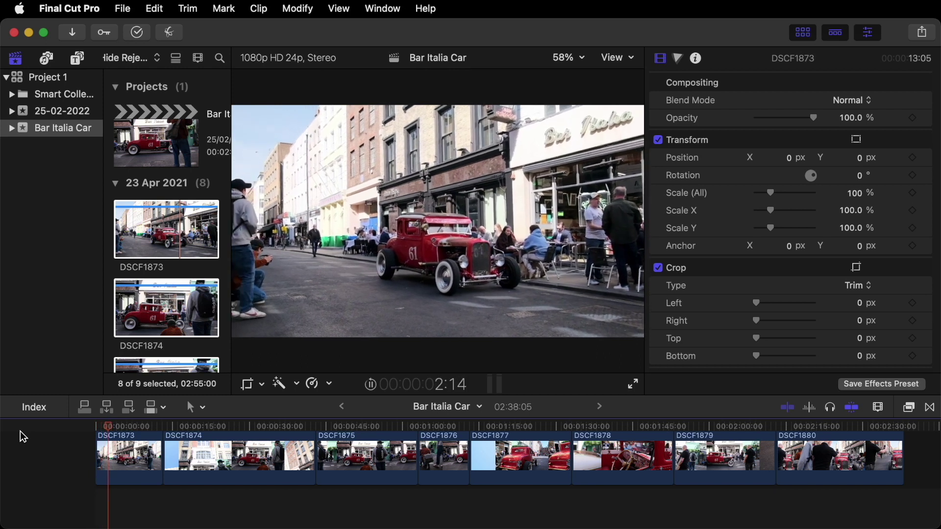
click(130, 445)
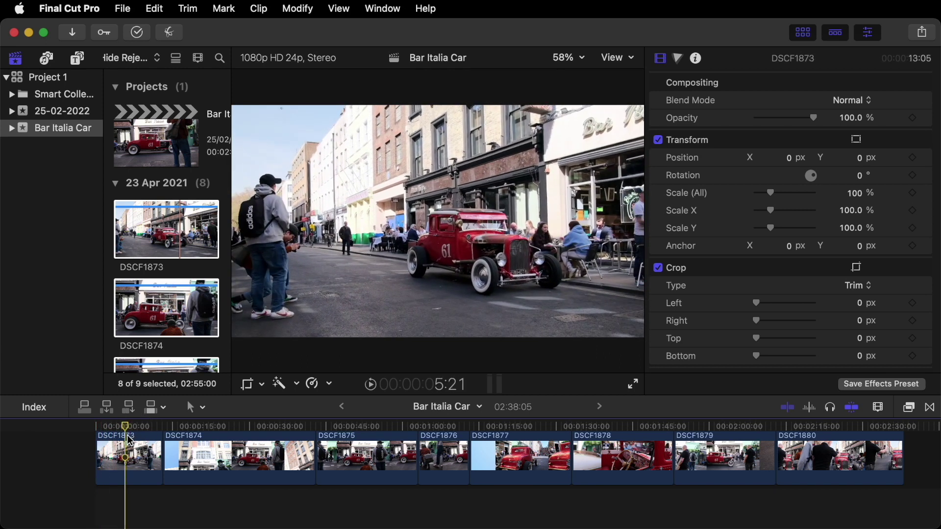
mouse_move(771, 274)
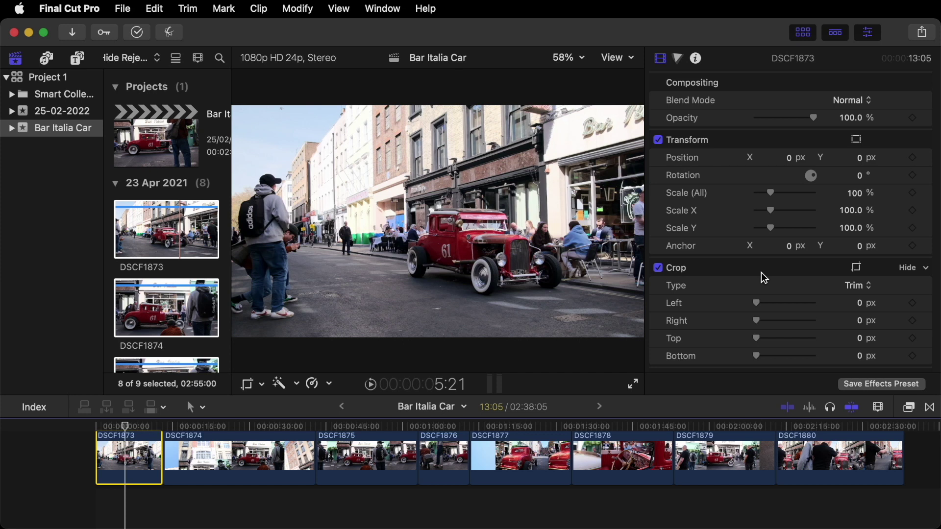
Turn on Stabilization for DSCF1873, play from the start, and trim its end to 12:04
scroll(889, 292, down, 5)
mouse_move(889, 292)
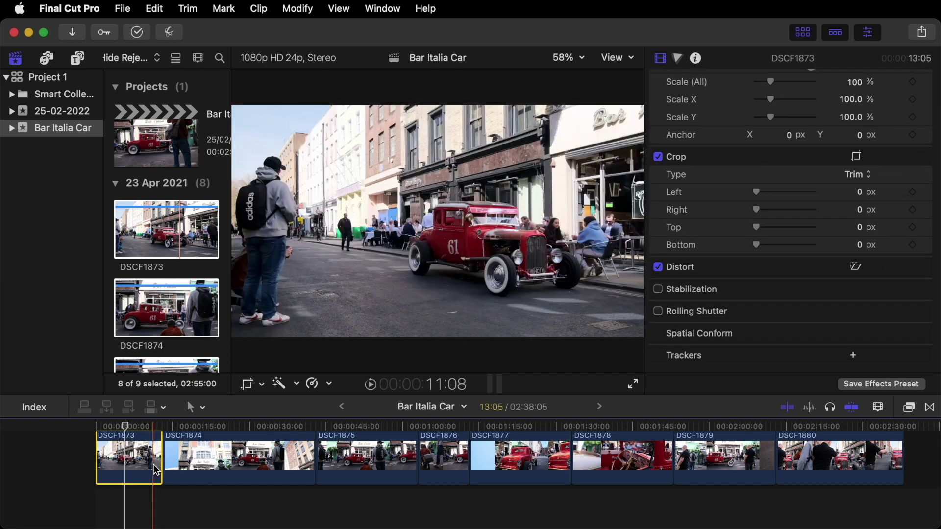
mouse_move(660, 288)
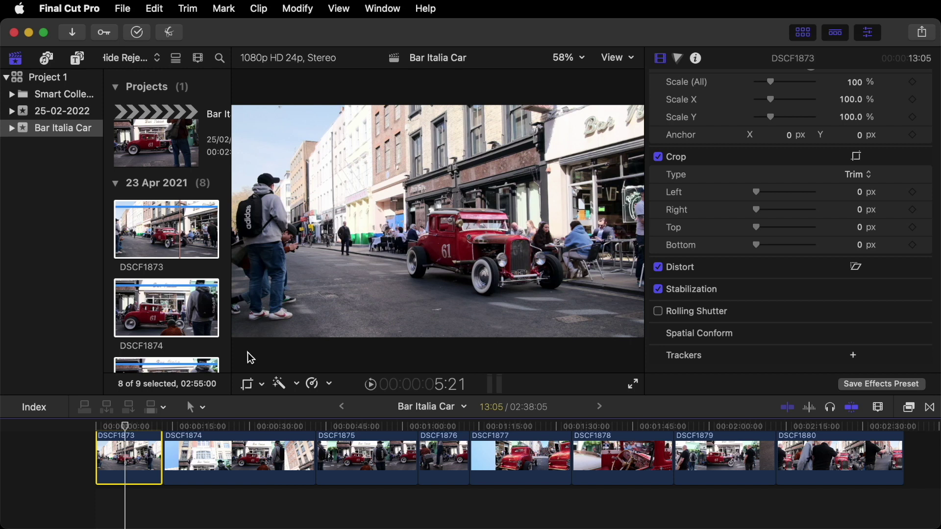
click(97, 428)
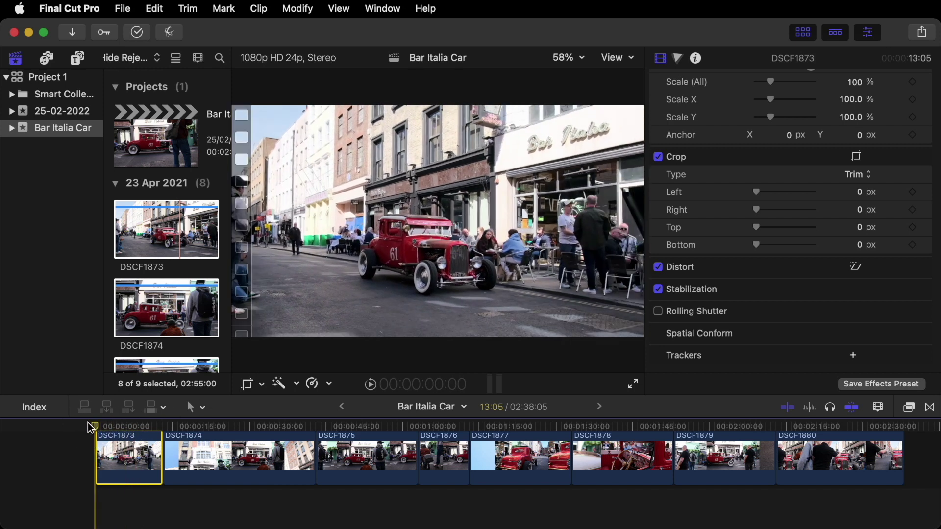
key(space)
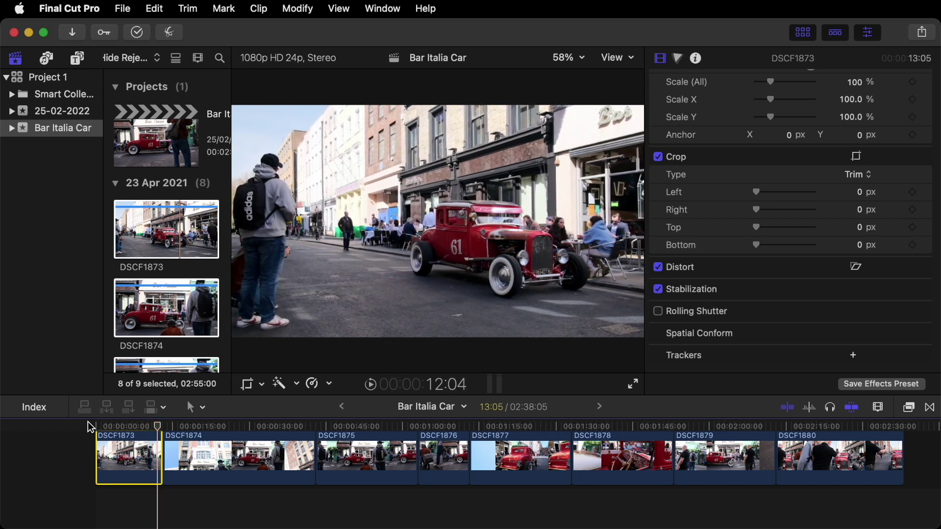
key(alt+])
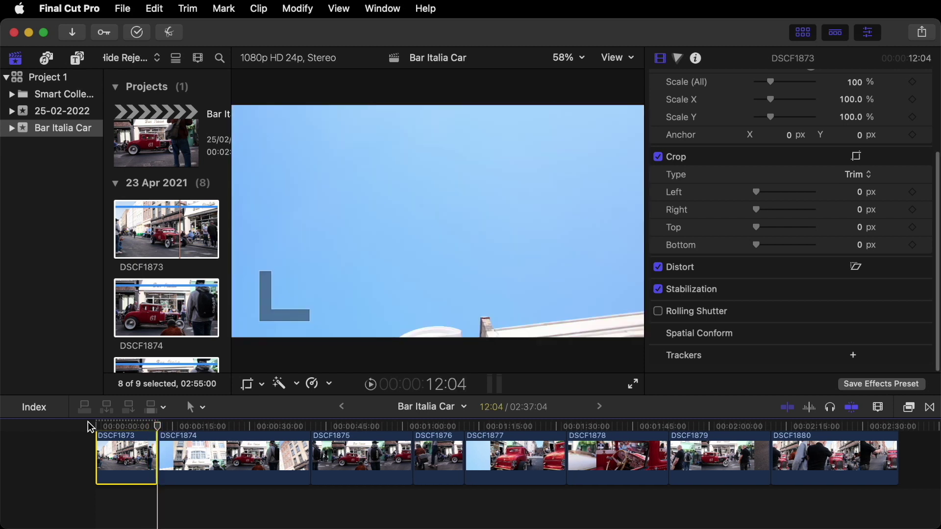
Trim DSCF1874's start at 15:05 and its end at a later point, keeping only the middle
key(Home)
drag(157, 425, 235, 448)
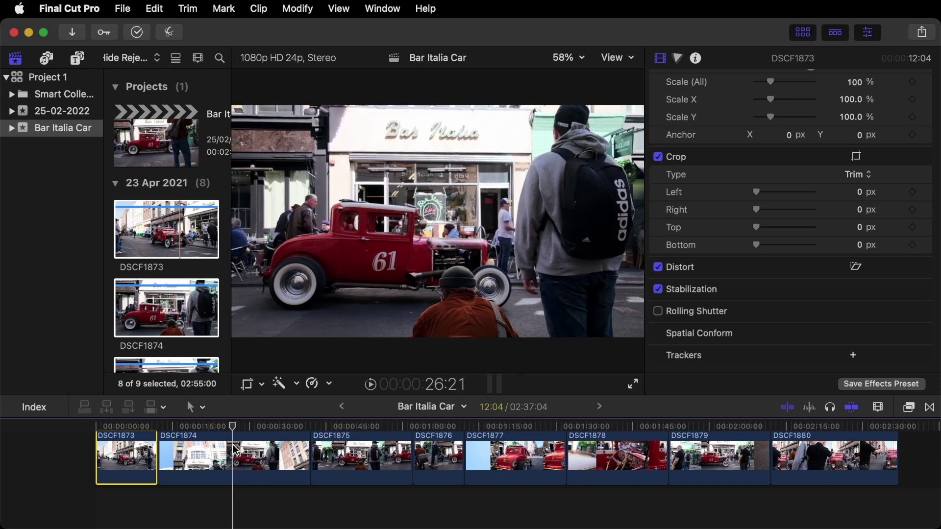
key(alt+bracketleft)
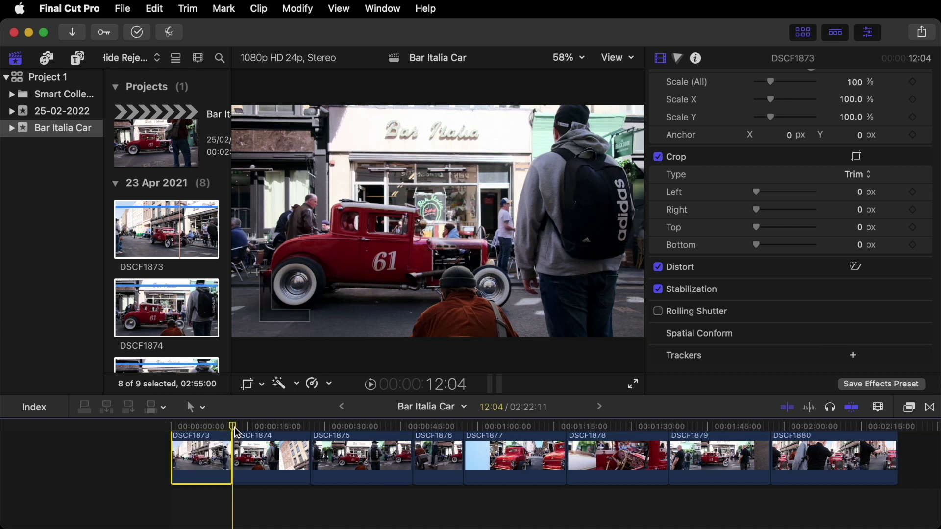
drag(237, 432, 290, 440)
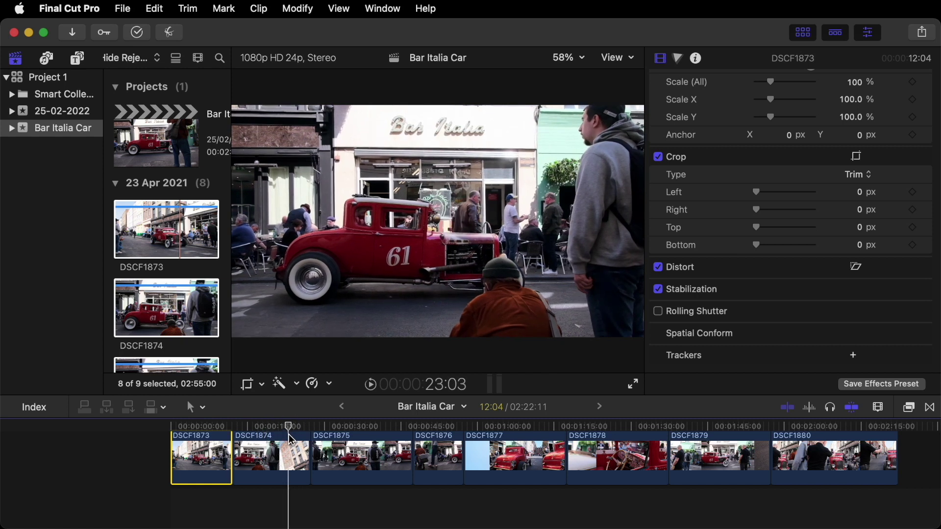
key(alt+bracketright)
drag(289, 433, 365, 446)
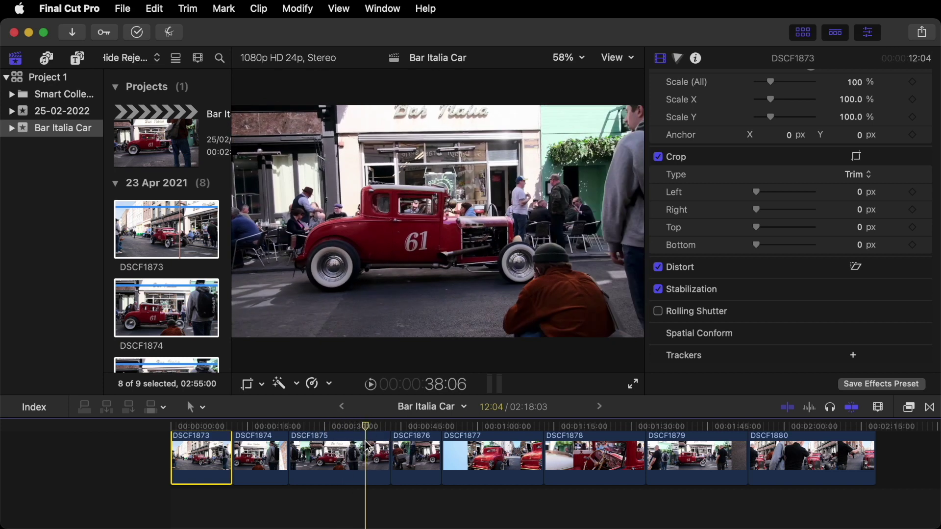
Delete clips DSCF1875 and DSCF1876 from the timeline, closing the gaps
click(360, 442)
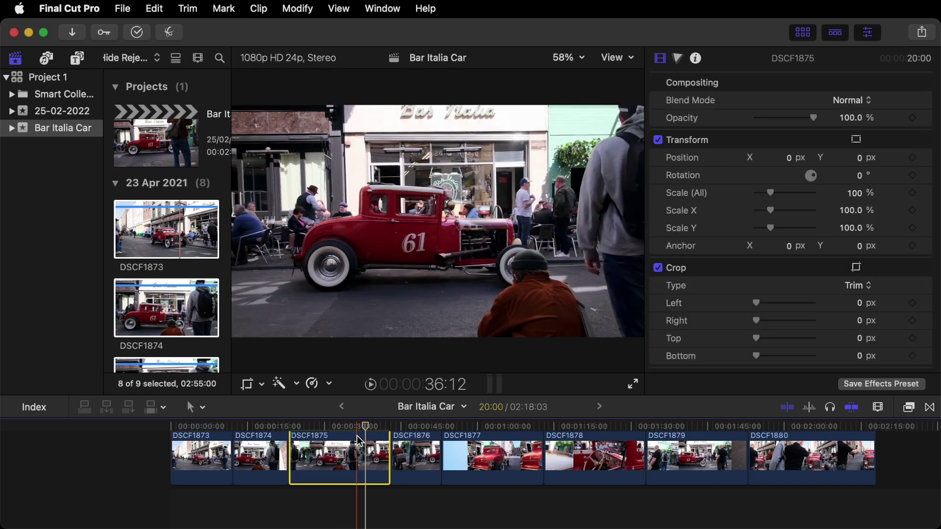
key(Delete)
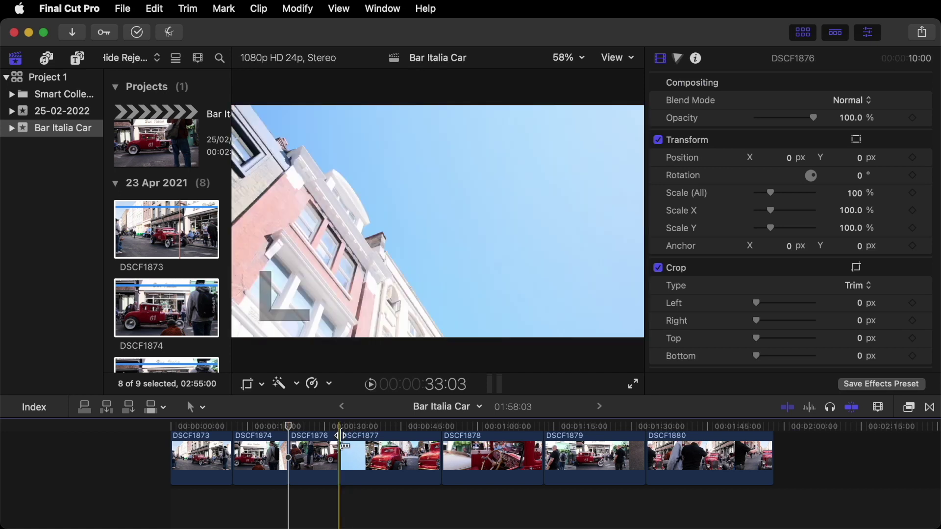
drag(290, 429, 337, 436)
click(325, 445)
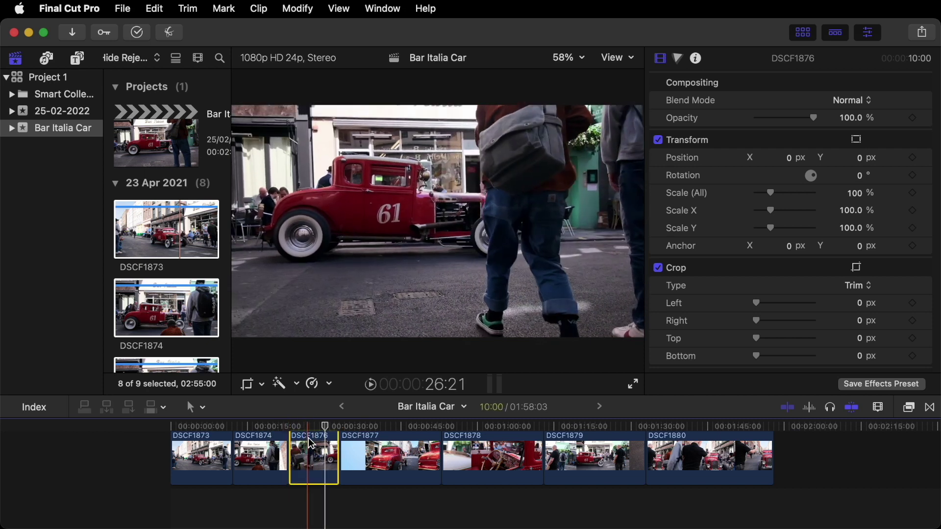
key(BackSpace)
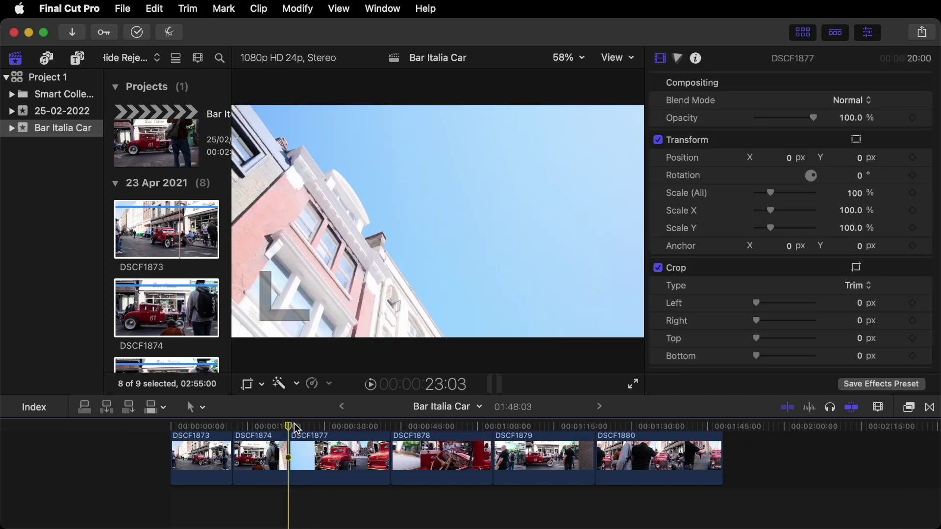
Trim DSCF1877's start and end at the chosen playhead positions
click(290, 425)
drag(291, 430, 357, 444)
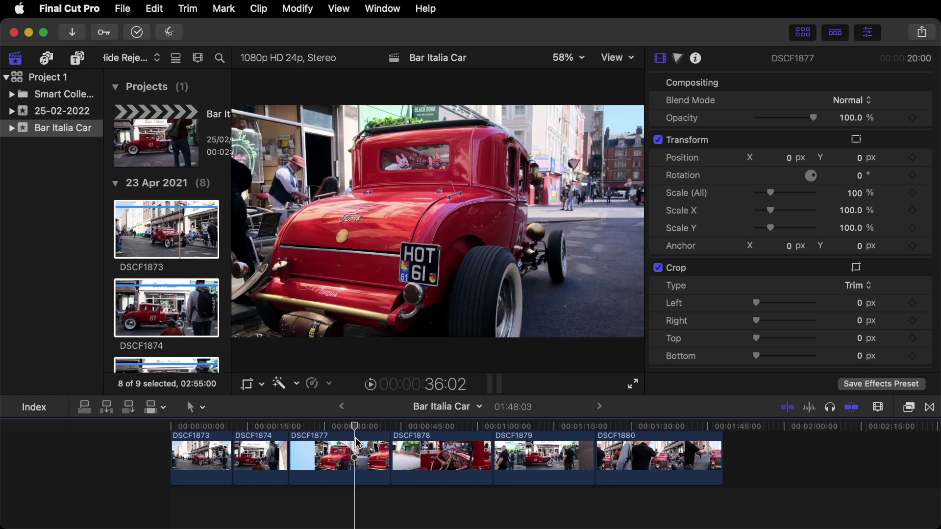
key(alt+bracketleft)
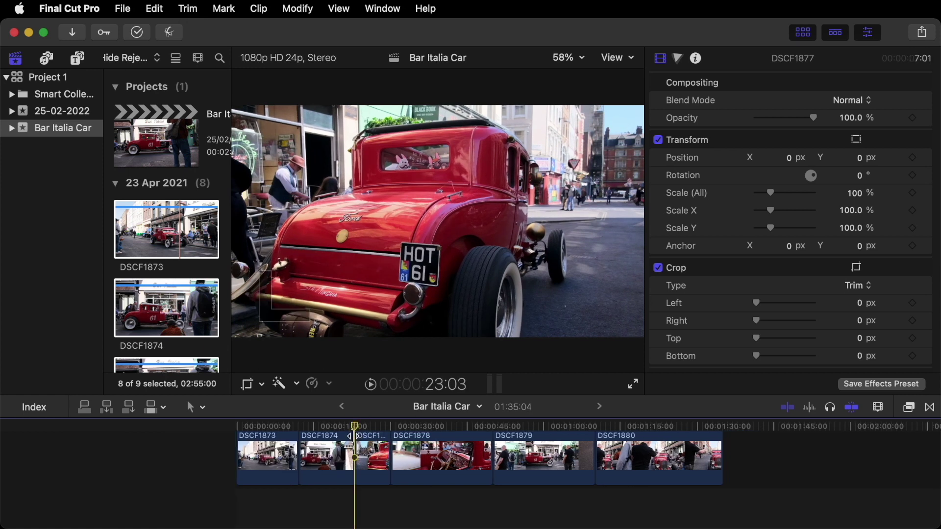
mouse_move(361, 431)
mouse_down()
mouse_move(394, 434)
mouse_move(358, 434)
mouse_move(377, 438)
mouse_up()
key(alt+bracketright)
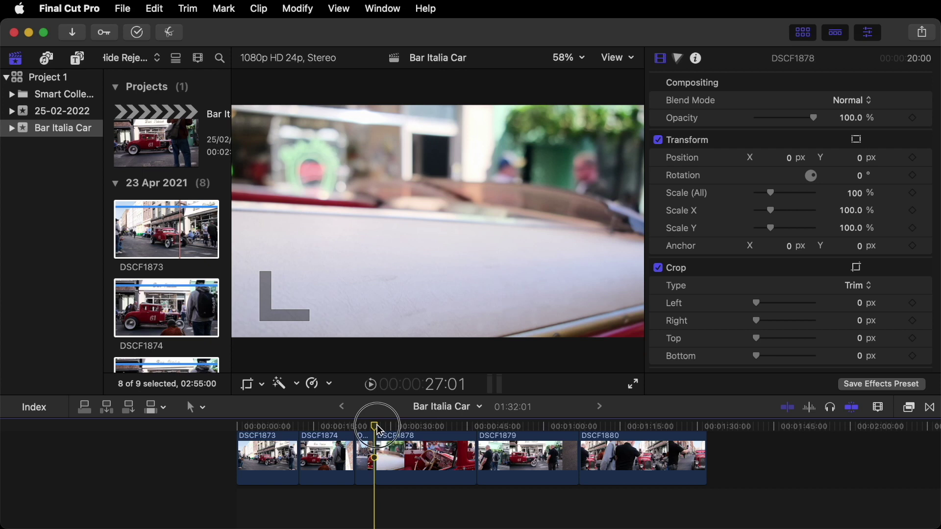
Trim both ends of DSCF1878, then trim DSCF1879's end, bringing the project to 01:13:11
drag(380, 431, 390, 435)
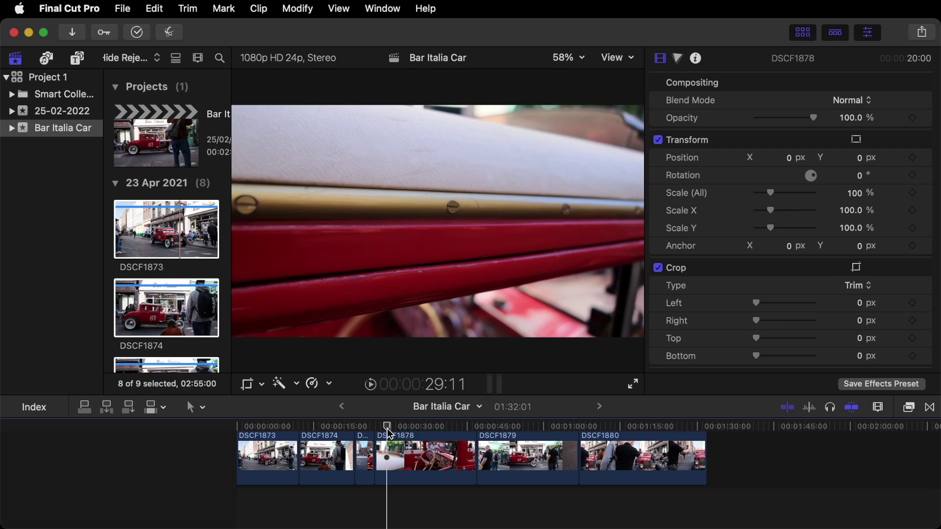
key(alt+bracketleft)
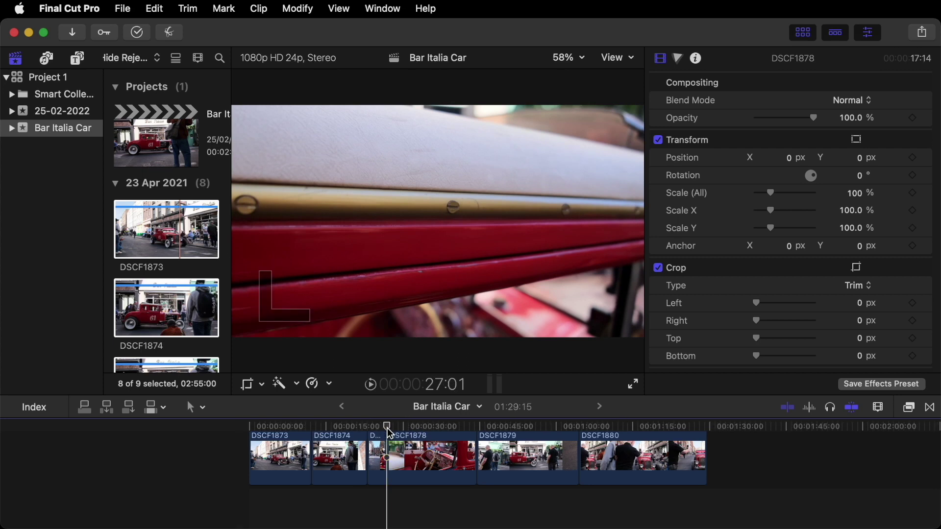
drag(389, 432, 454, 443)
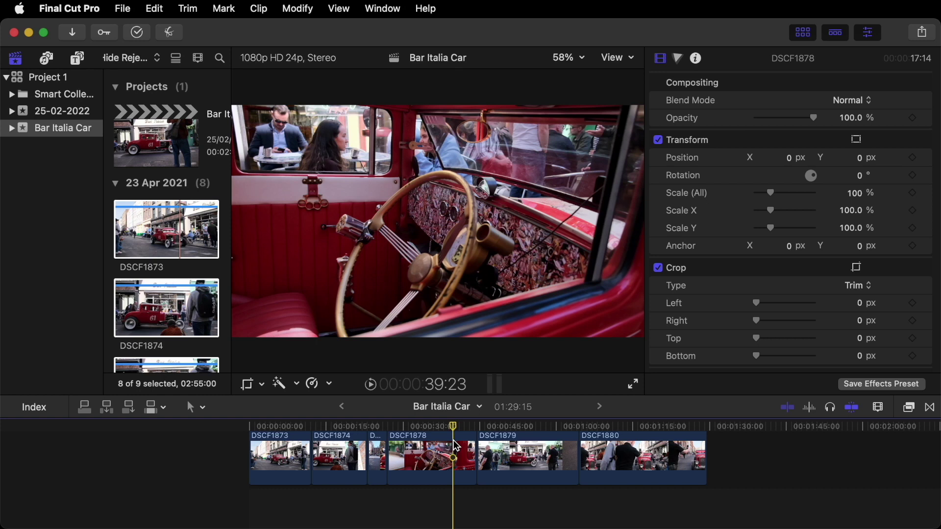
key(alt+bracketright)
drag(455, 446, 499, 451)
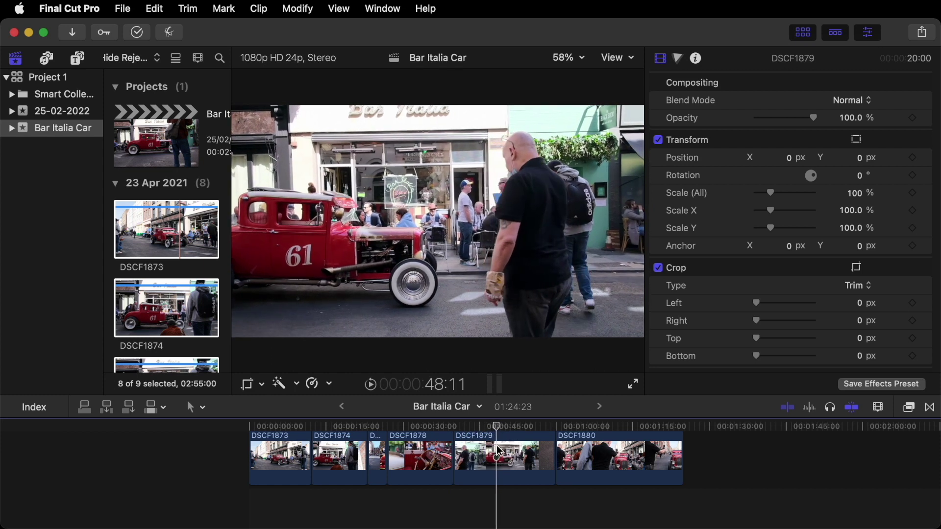
key(alt+bracketright)
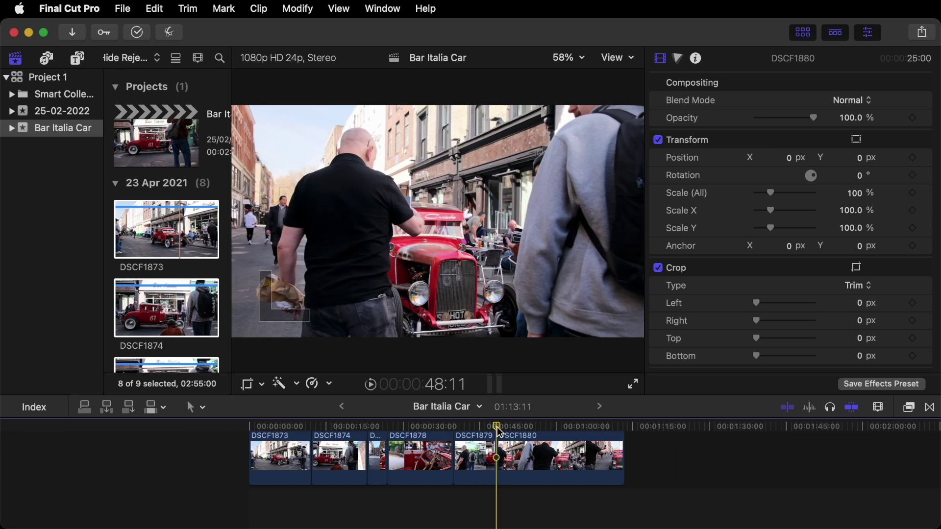
Trim DSCF1880's start at the playhead, leaving it 16:02, and scrub through to check it
drag(498, 432, 541, 457)
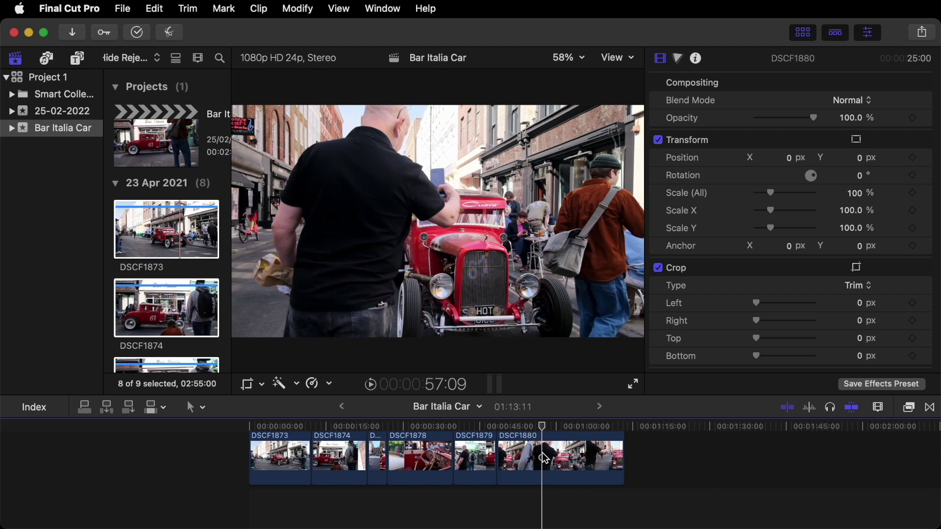
key(alt+[)
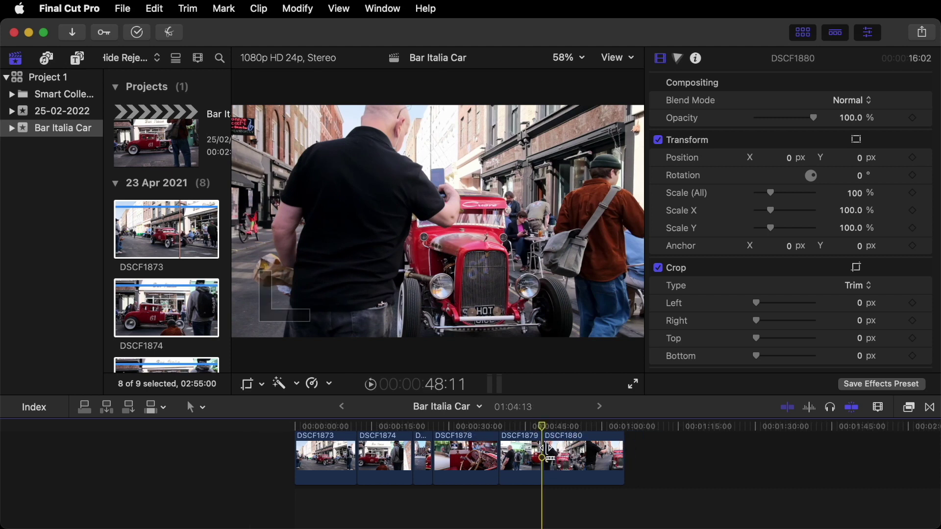
drag(540, 430, 620, 452)
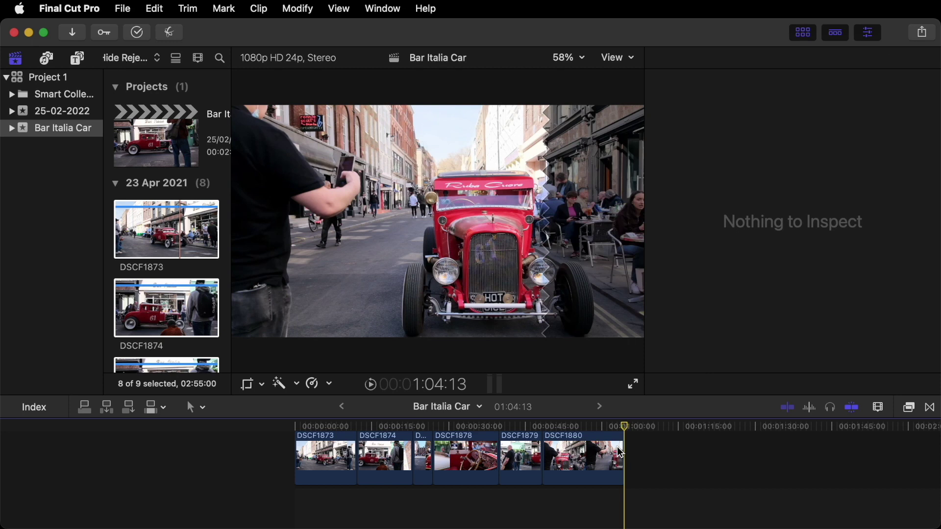
Play the edit from the start, trimming the ends of DSCF1873 and DSCF1874 during playback
drag(625, 430, 284, 401)
key(space)
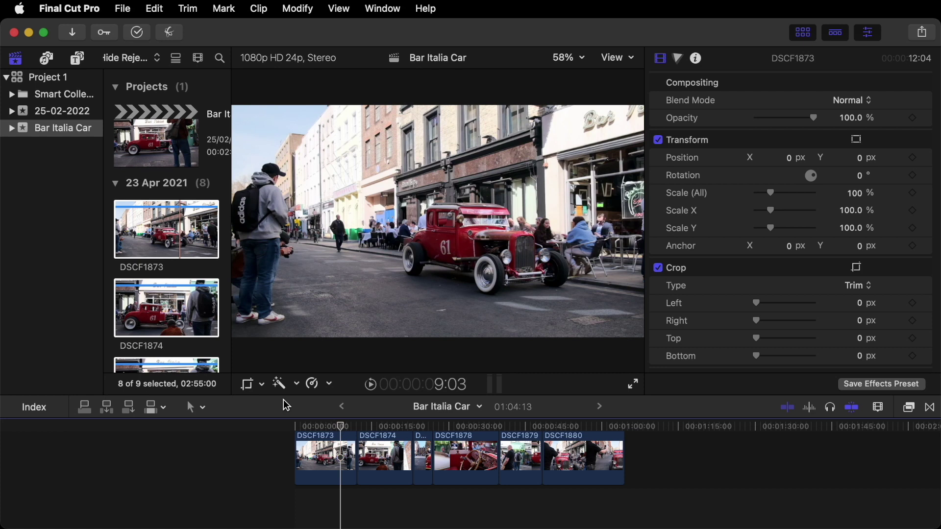
key(alt+bracketright)
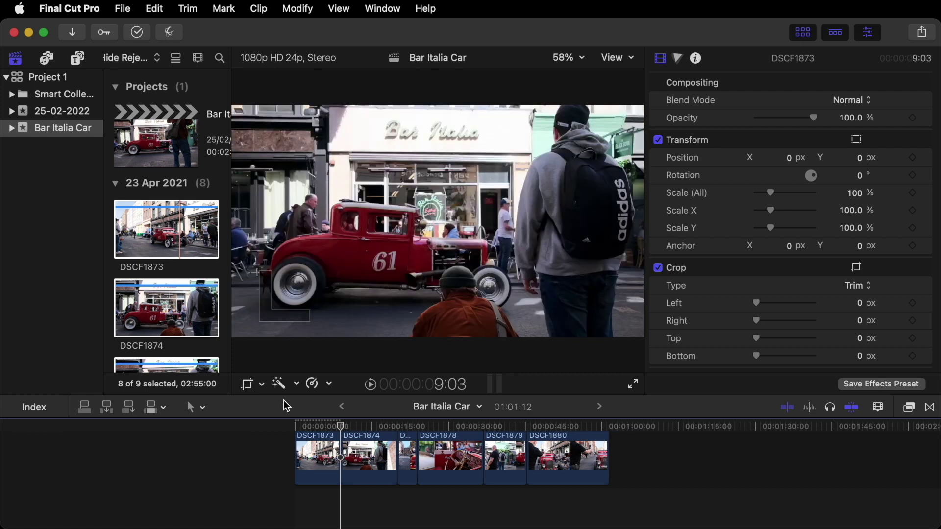
key(space)
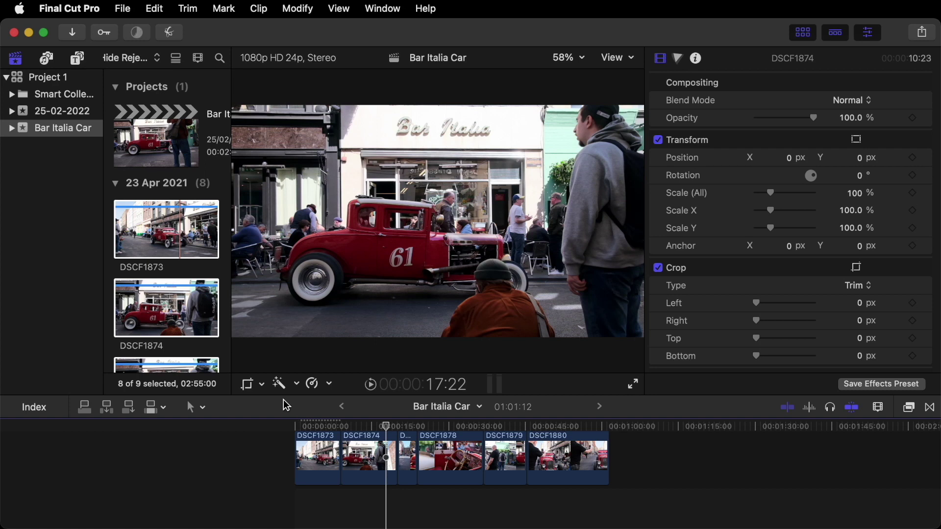
key(alt+bracketright)
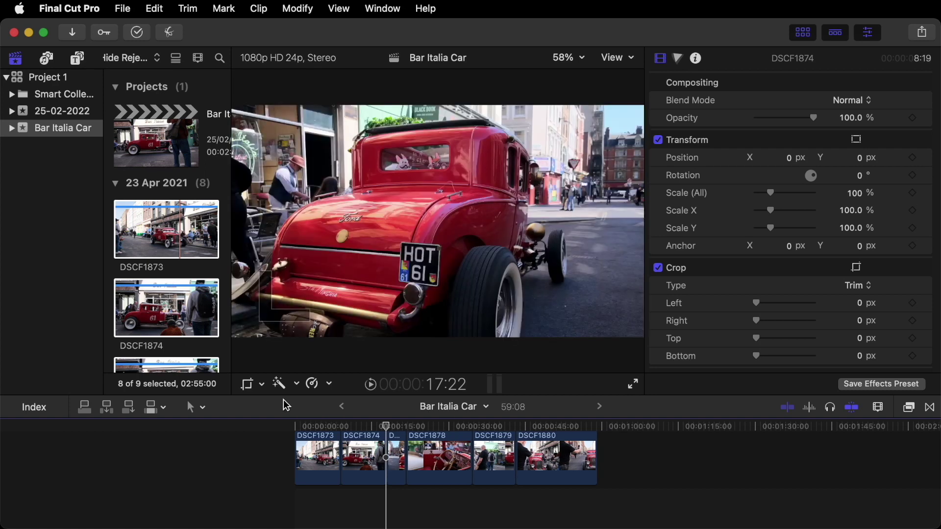
Shorten DSCF1879 from its start to 2:16 and play through the trimmed section
key(space)
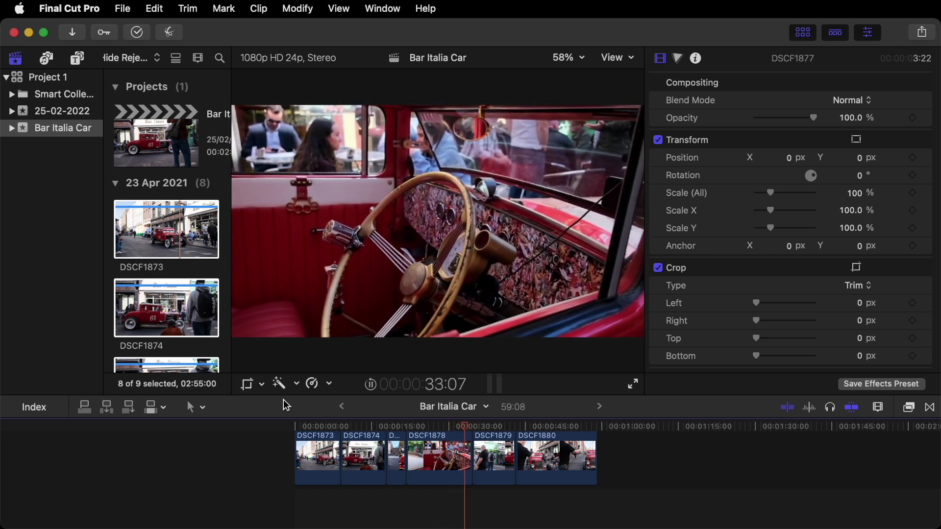
key(space)
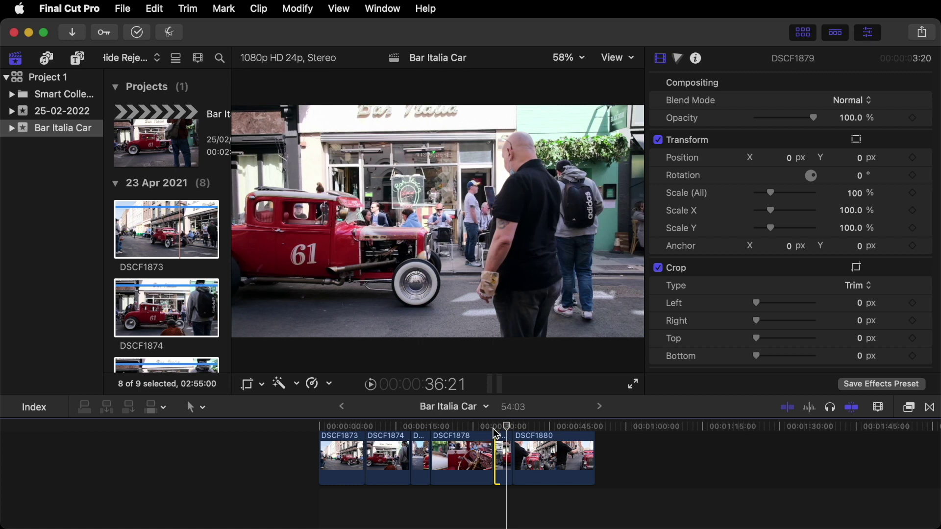
drag(496, 433, 496, 433)
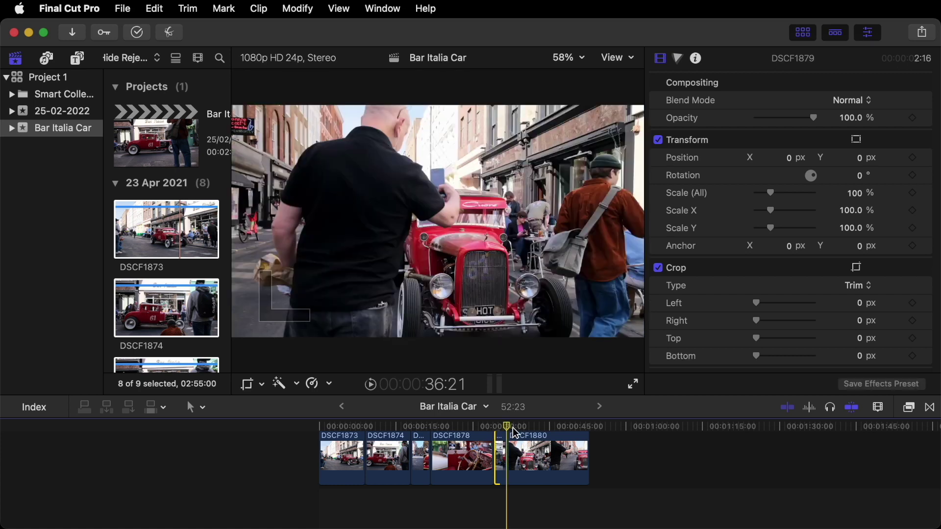
key(space)
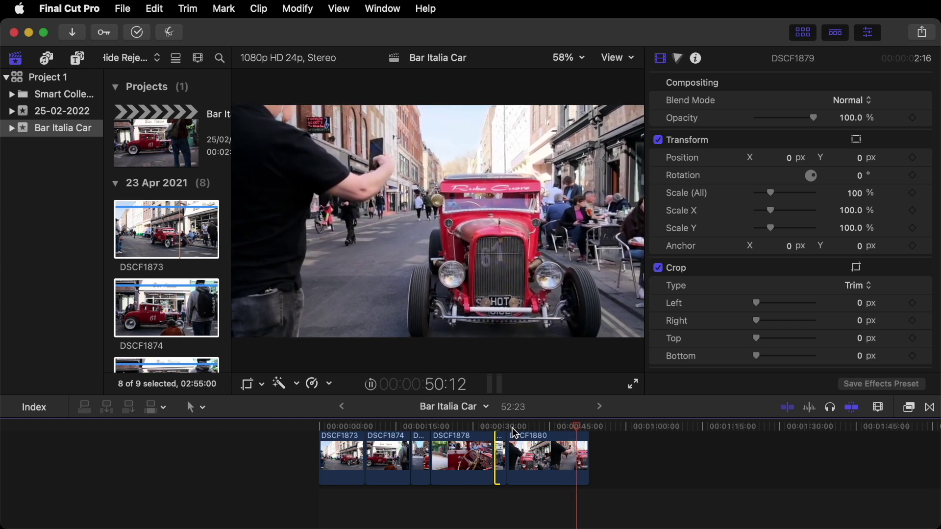
key(space)
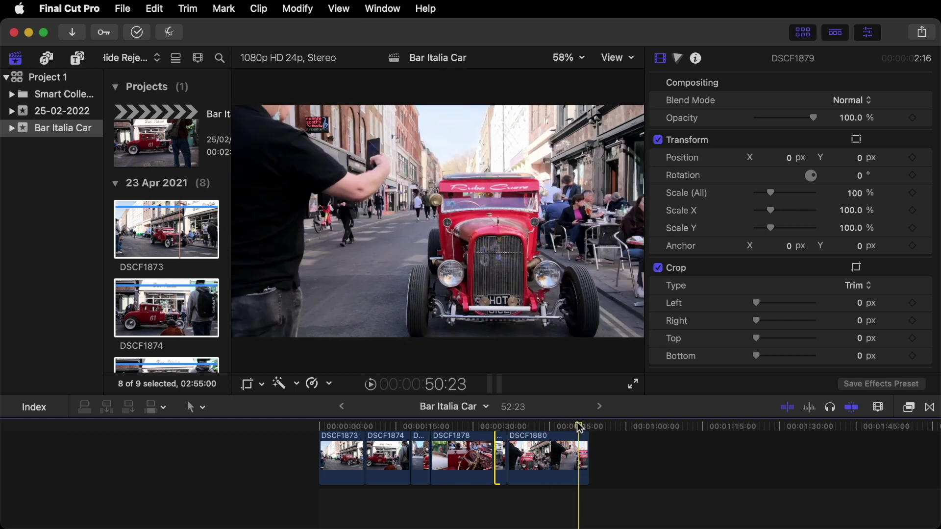
Blade DSCF1880 at 41:13, remove the part up to 46:11, and play across the cut
drag(580, 427, 531, 434)
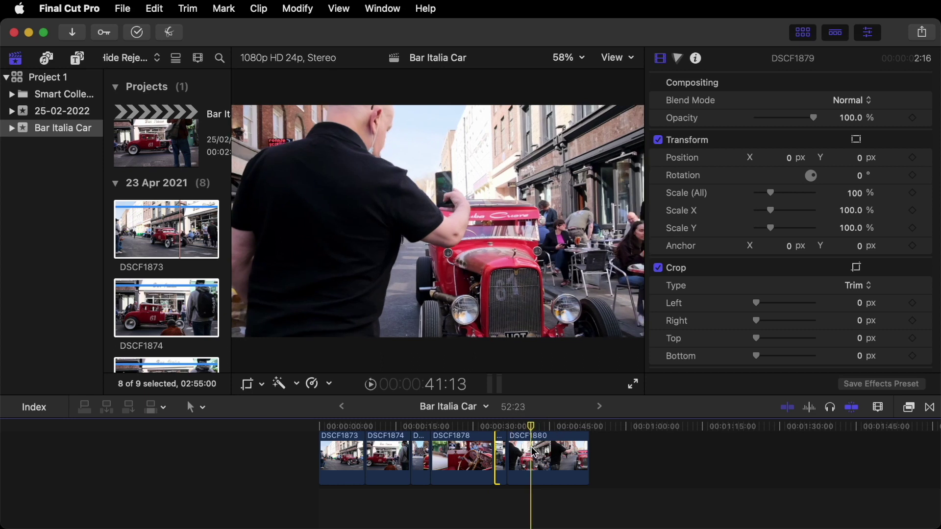
key(super+b)
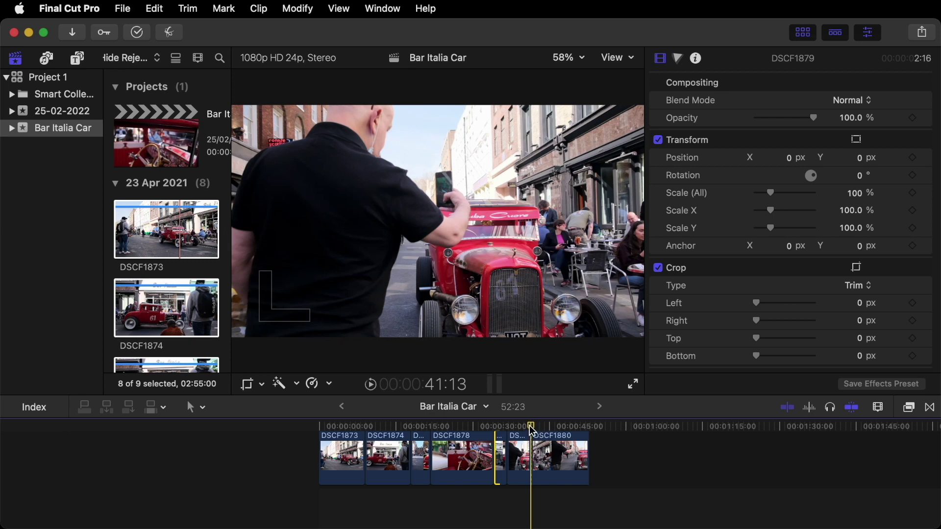
drag(532, 431, 559, 431)
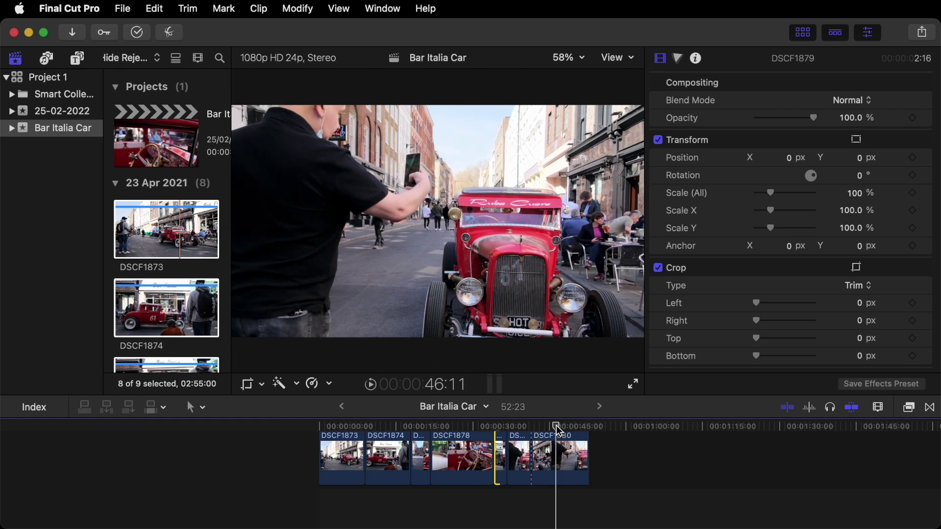
key(alt+bracketleft)
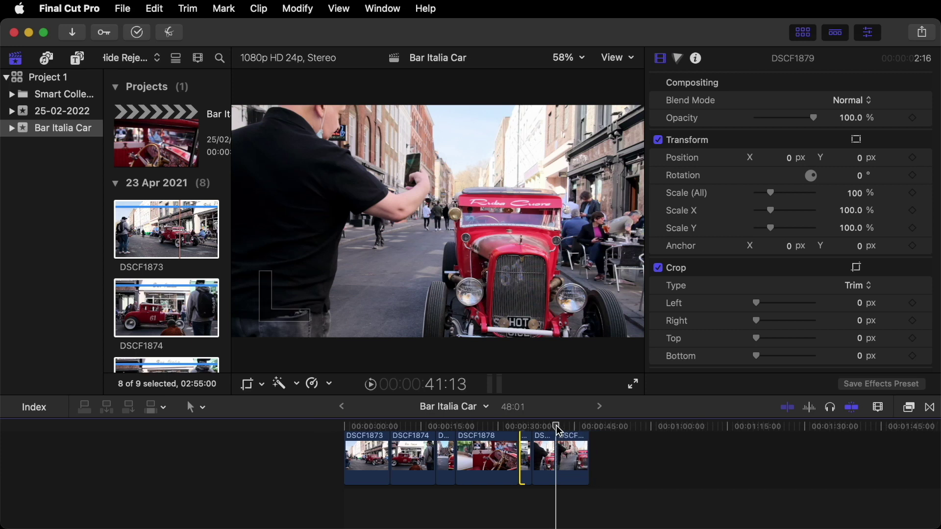
drag(557, 430, 547, 431)
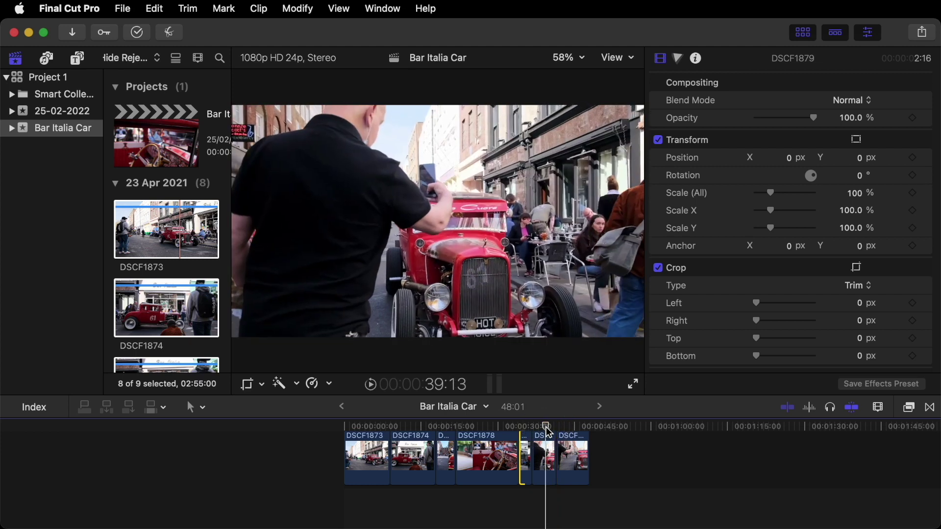
key(space)
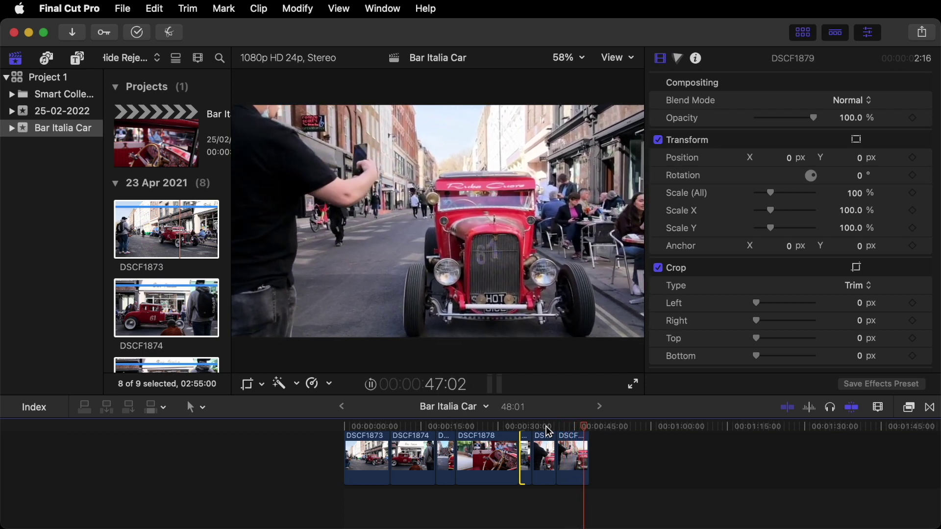
drag(547, 427, 402, 434)
key(space)
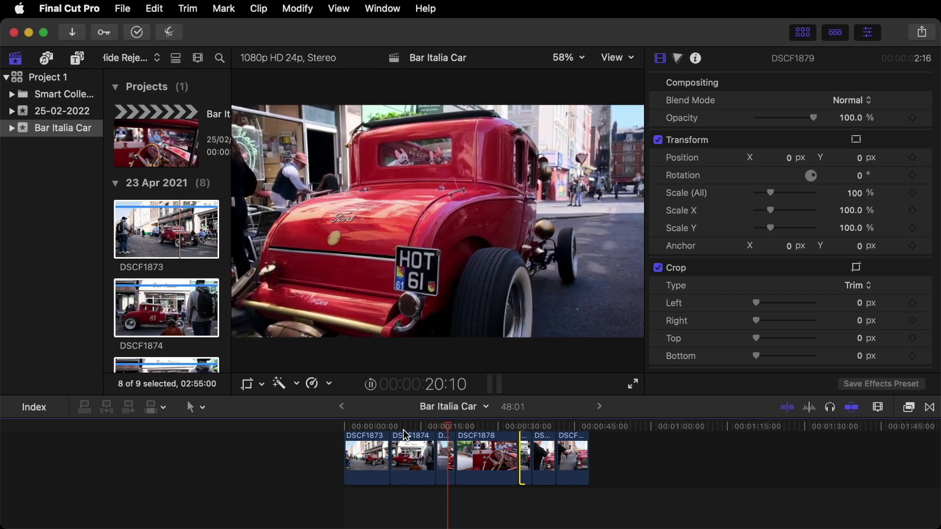
key(space)
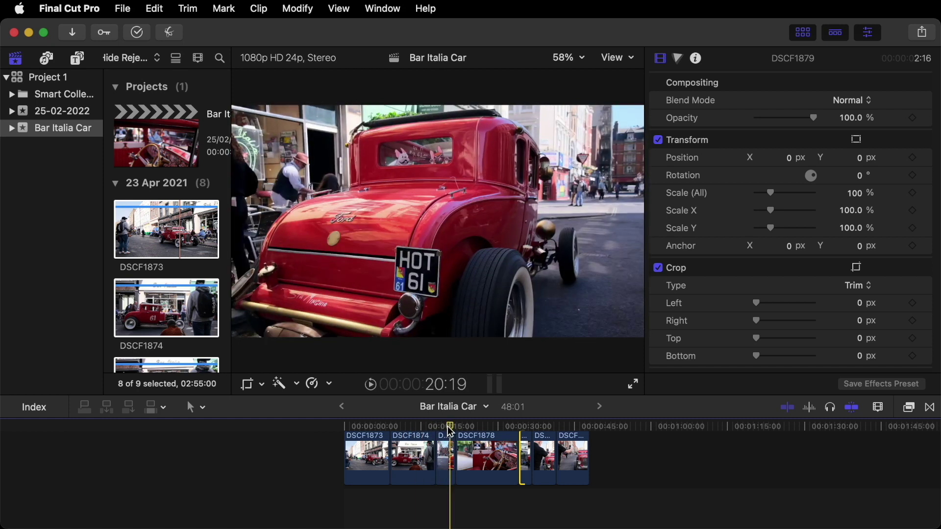
drag(449, 426, 417, 432)
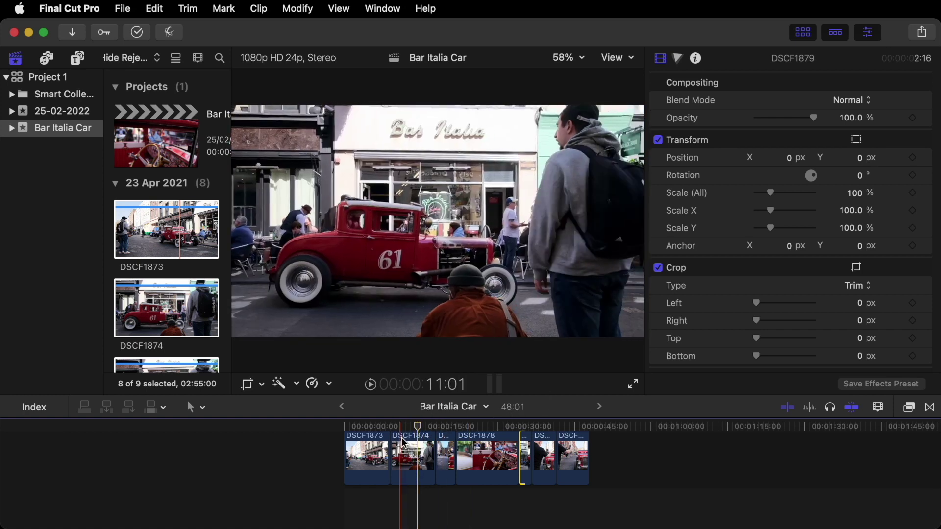
click(401, 443)
Tick Stabilization for DSCF1874 in the Video inspector and play the clip back to review
scroll(706, 295, down, 2)
scroll(706, 295, down, 2)
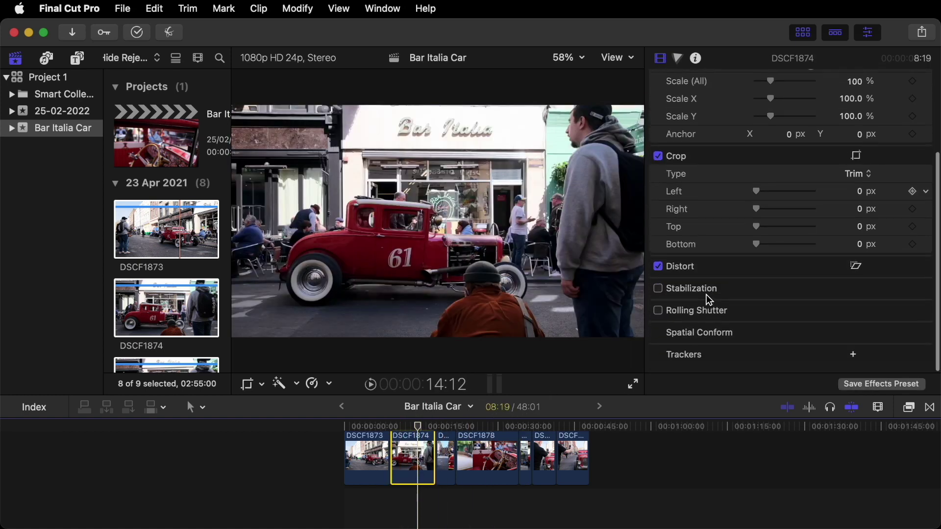
click(658, 289)
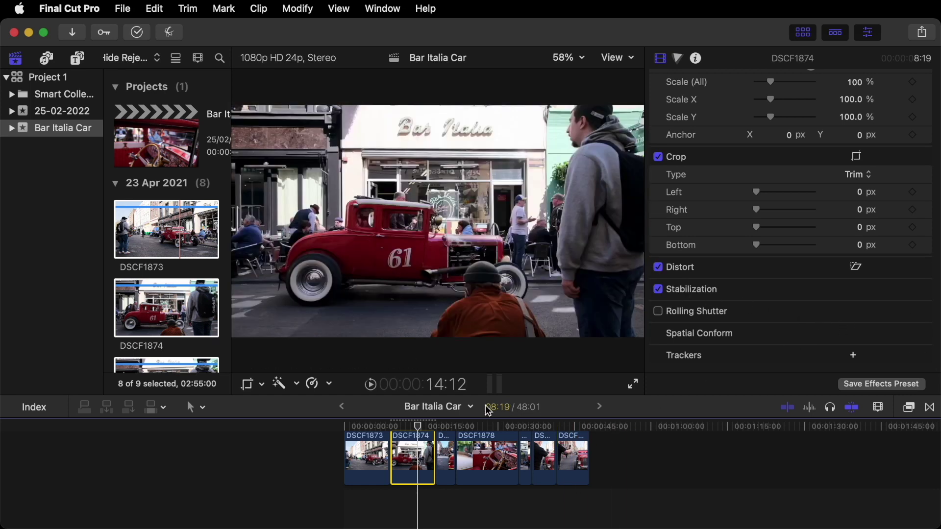
drag(421, 422, 395, 432)
key(space)
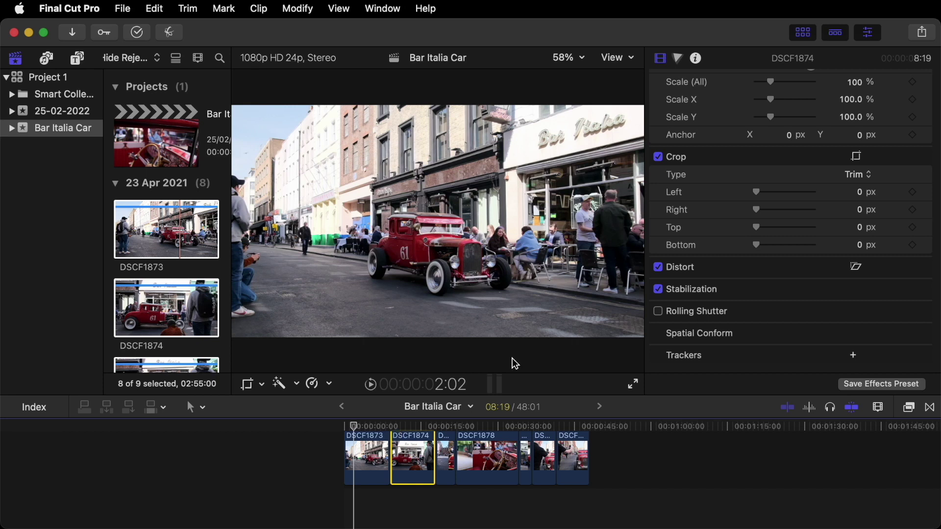
click(922, 32)
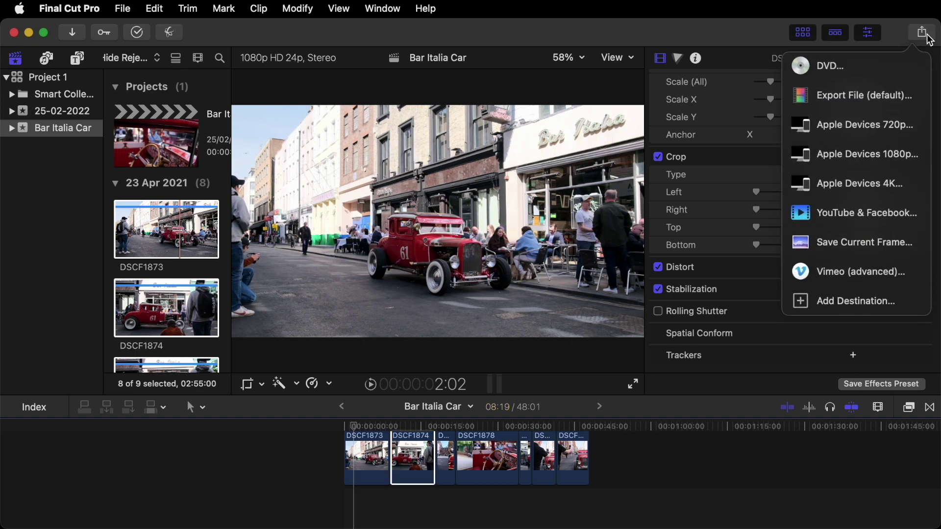
Choose the YouTube & Facebook share preset at 1920 x 1080 and proceed to the save dialog
click(875, 217)
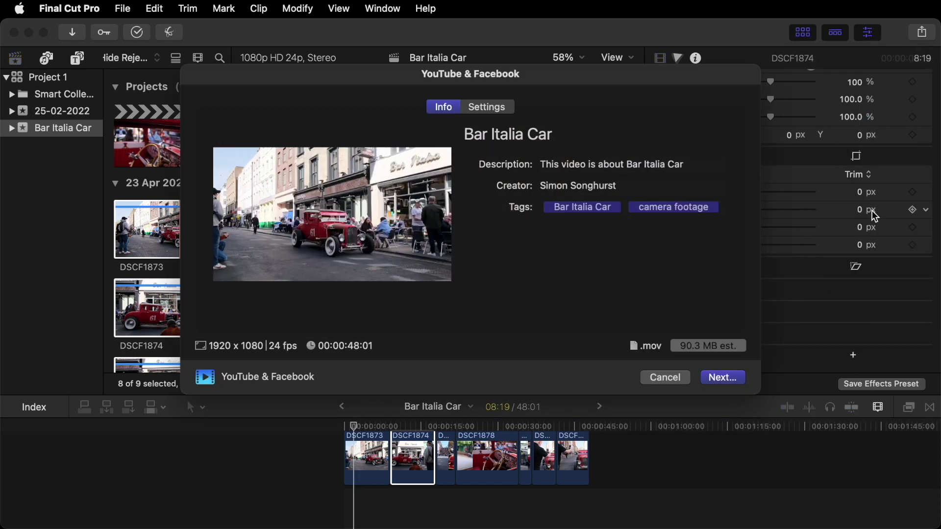
click(487, 107)
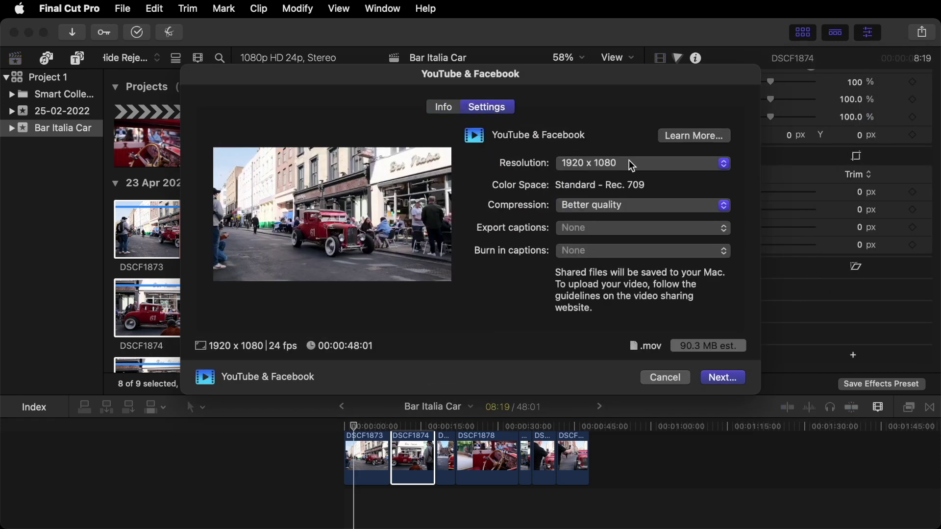
click(630, 163)
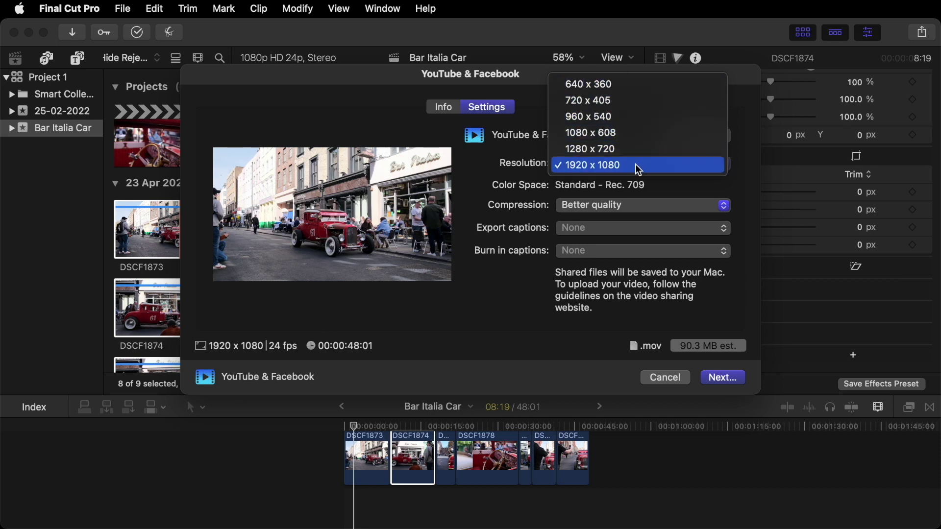
click(638, 169)
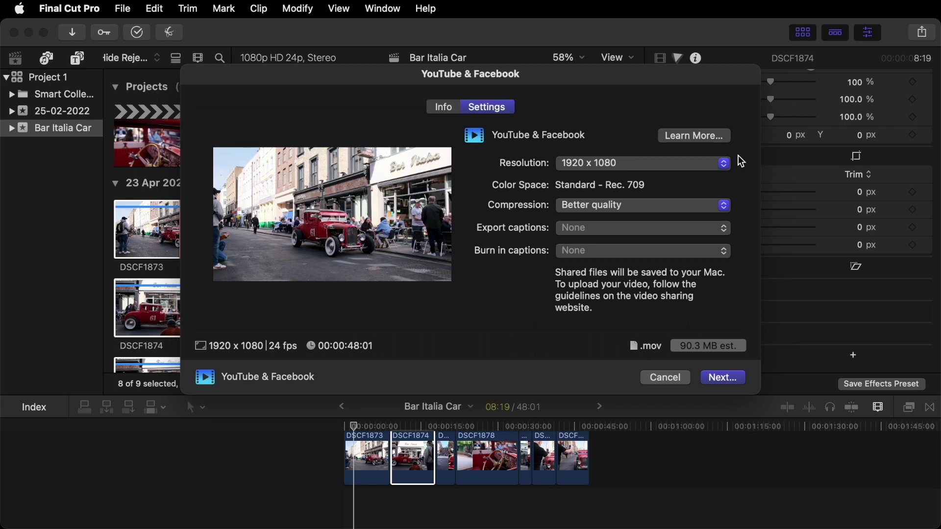
click(722, 378)
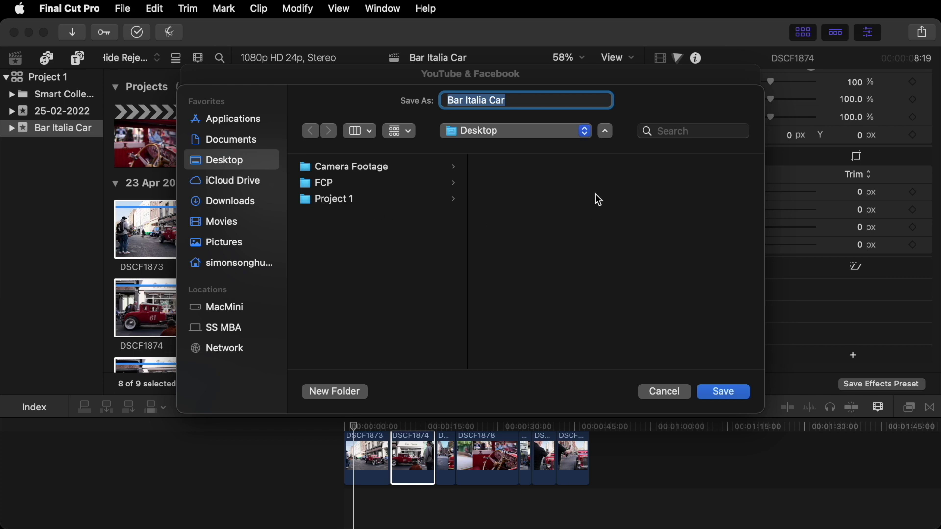
Save the export to the Desktop, monitor Background Tasks until sharing finishes, then hide the app
click(727, 393)
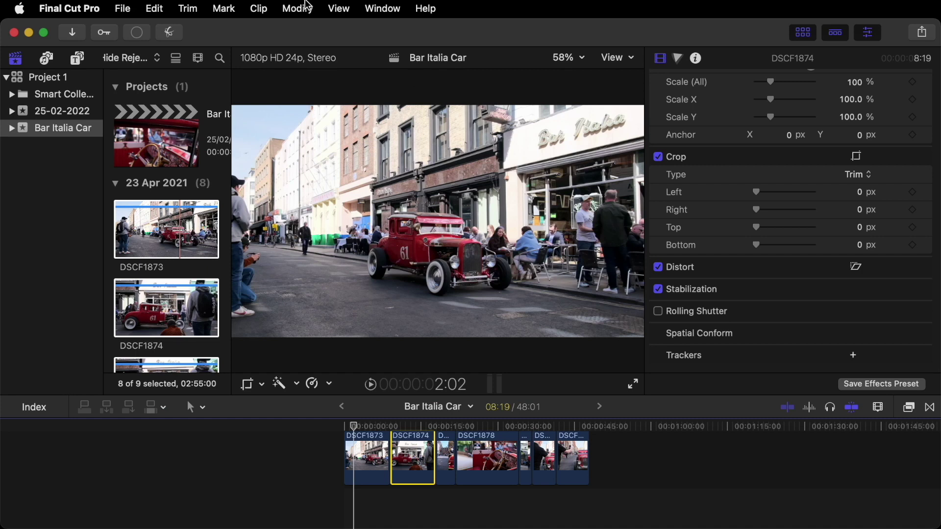
click(146, 32)
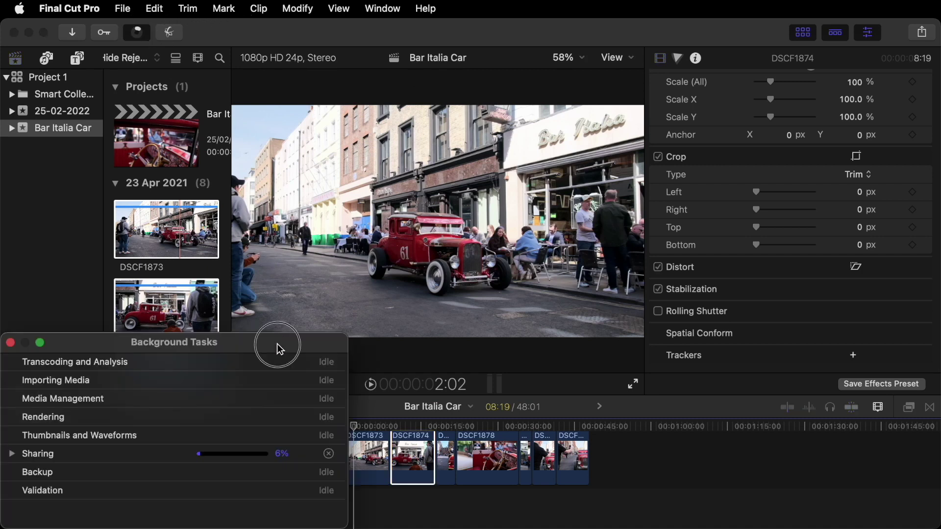
drag(278, 343, 480, 145)
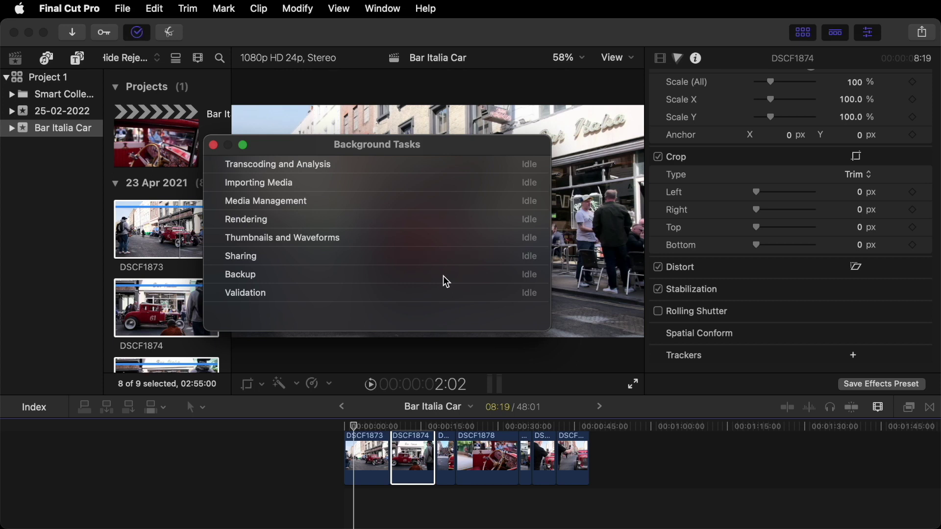
key(super+9)
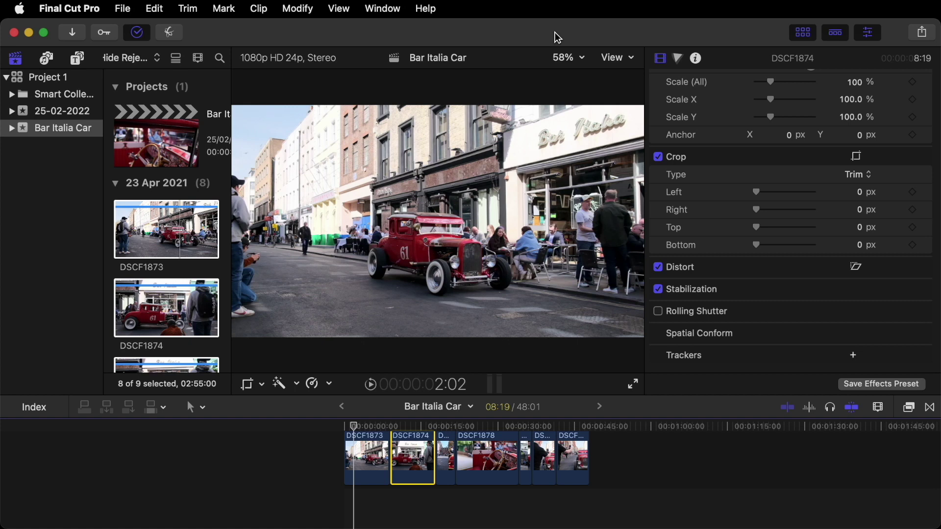
click(29, 33)
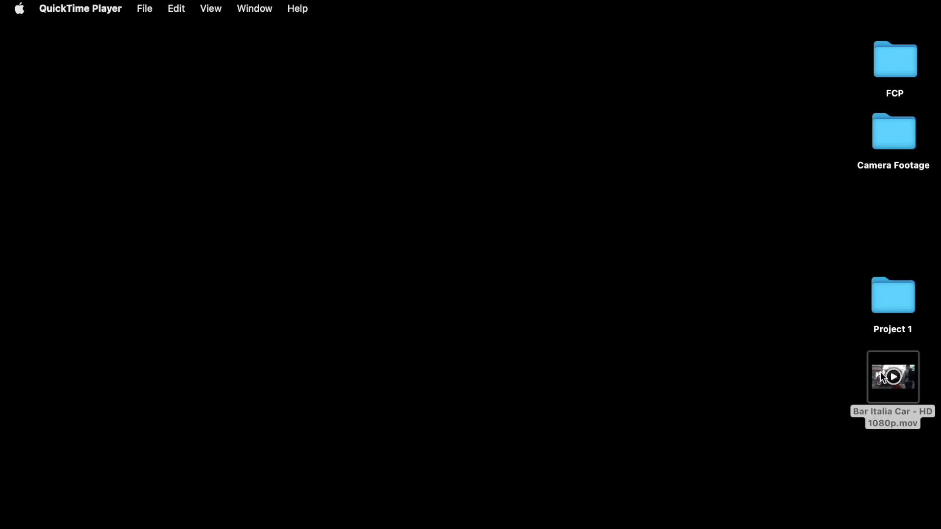
Open Bar Italia Car - HD 1080p.mov from the desktop in QuickTime Player and play it
double_click(880, 371)
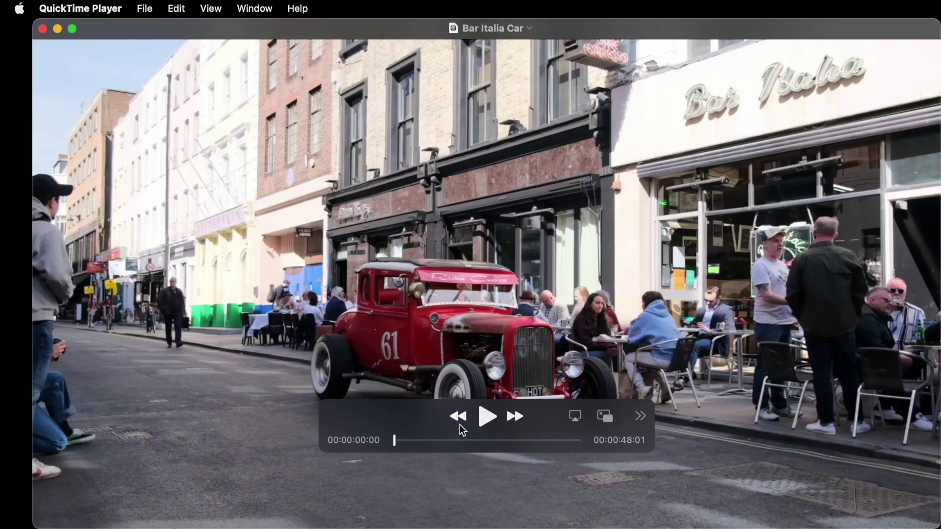
click(486, 417)
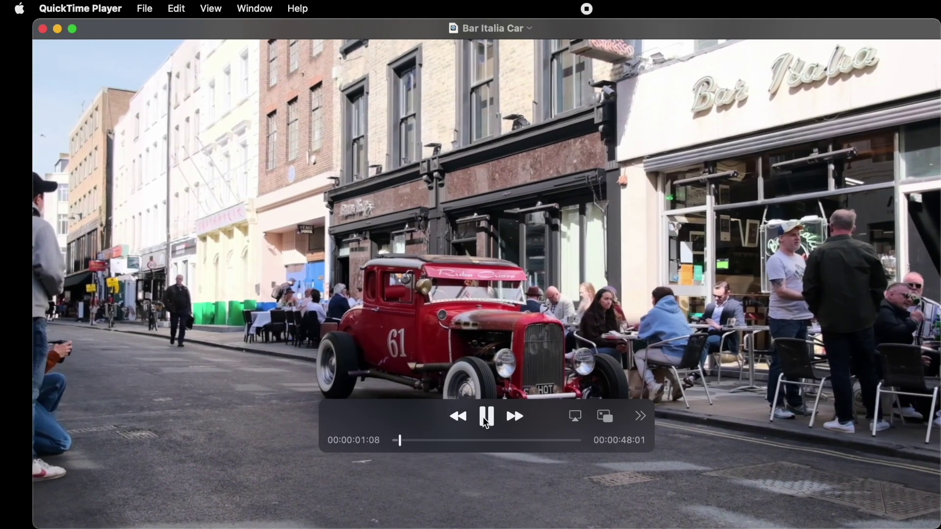